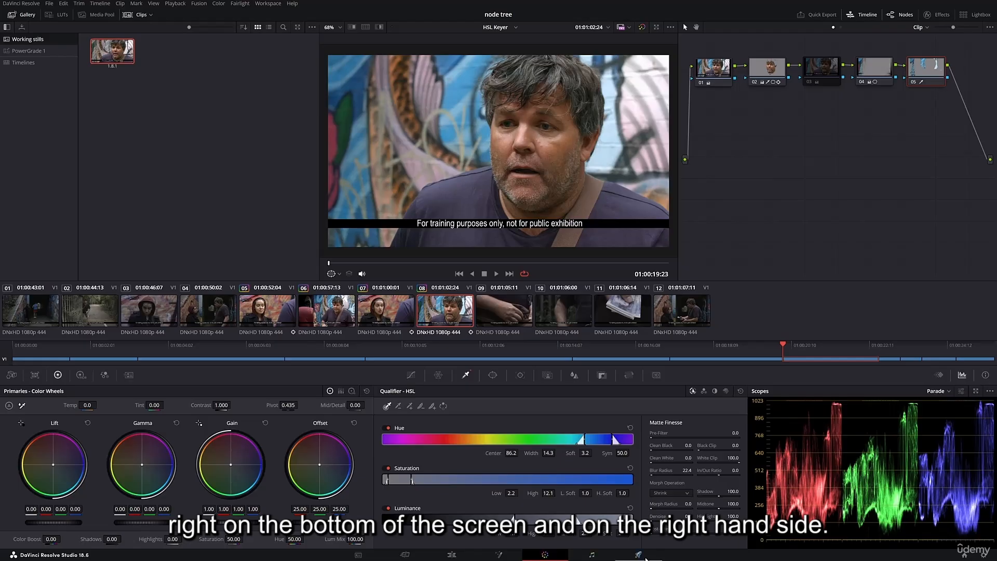
# - Go to the Deliver page and make sure video export is enabled in the render settings
pyautogui.click(644, 556)
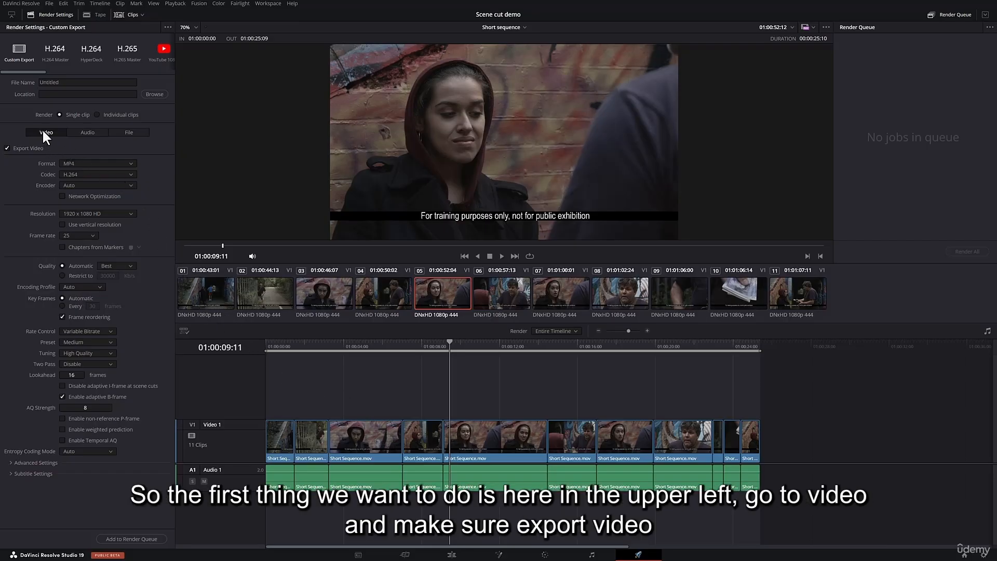
pyautogui.click(7, 148)
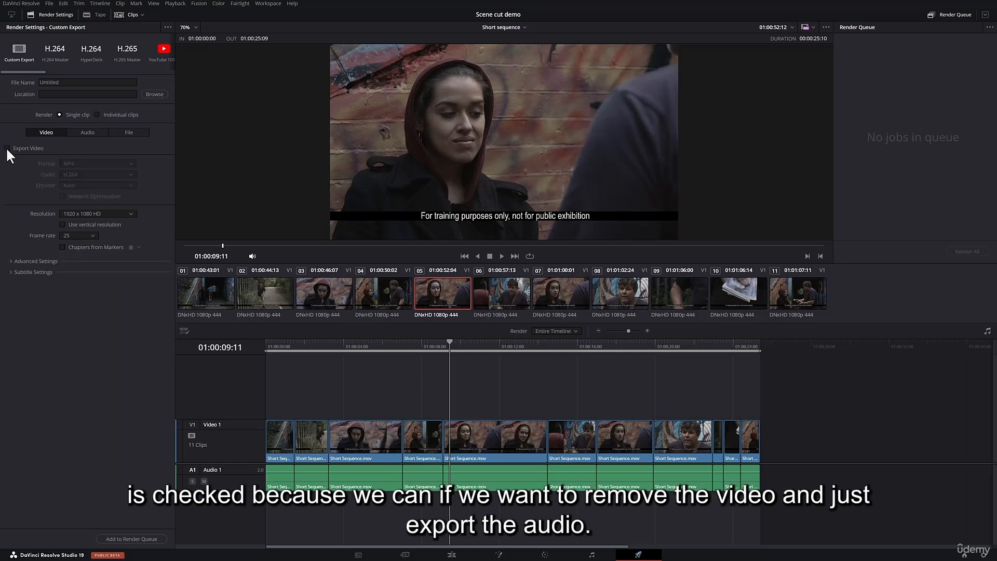
pyautogui.click(7, 149)
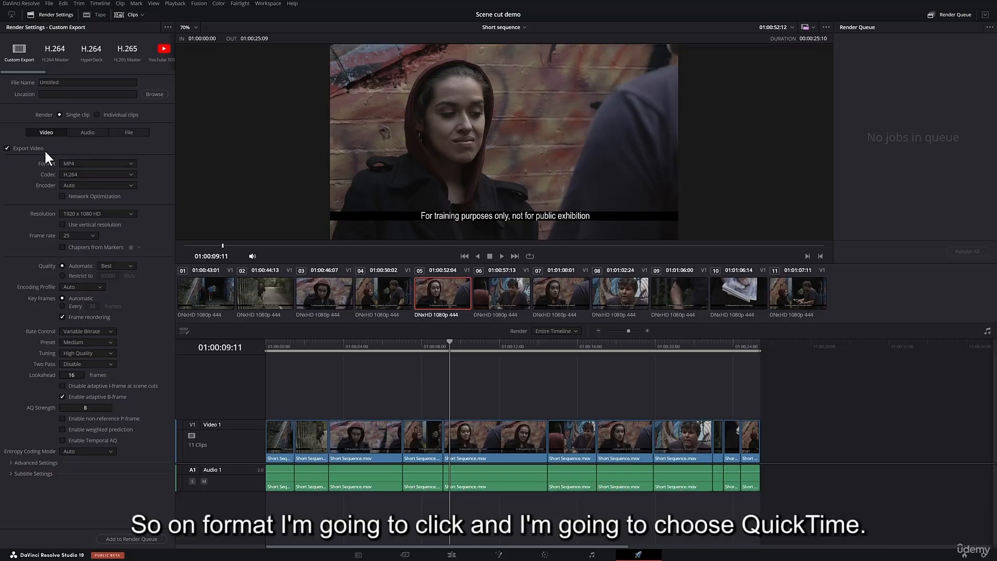
# - Set the video export format to QuickTime, the codec to DNxHR and the type to DNxHR 444 10-bit
pyautogui.click(77, 163)
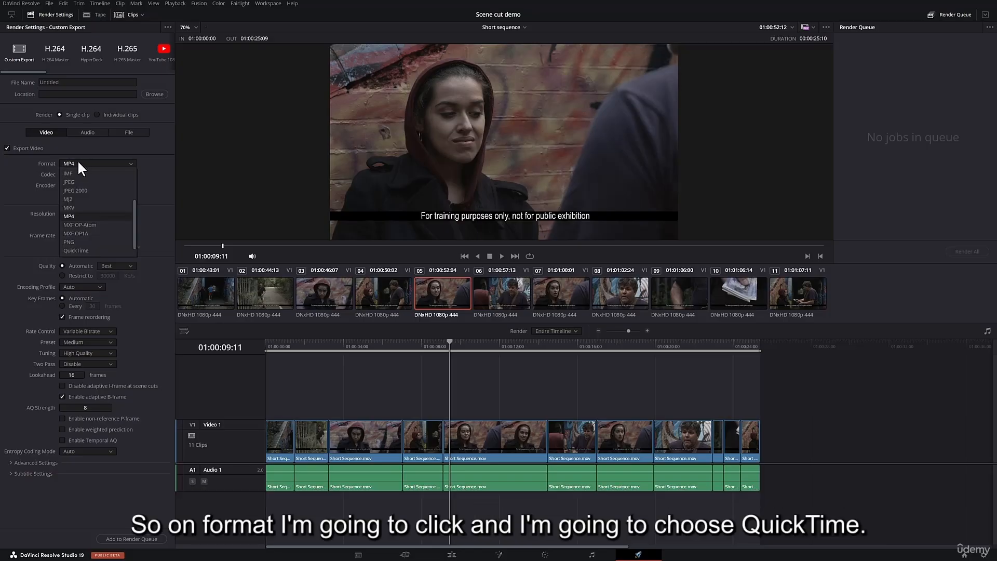
pyautogui.click(92, 251)
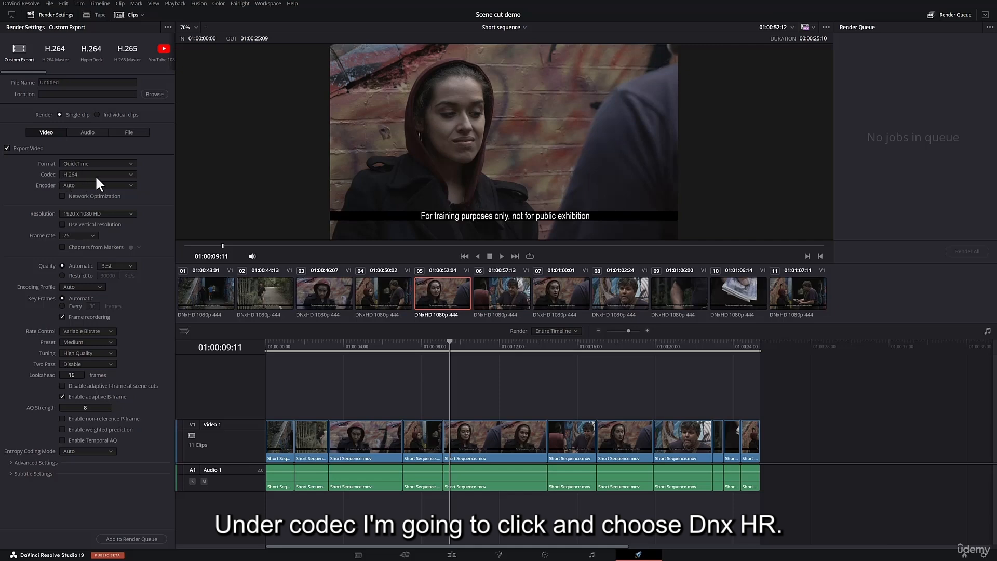
pyautogui.click(129, 175)
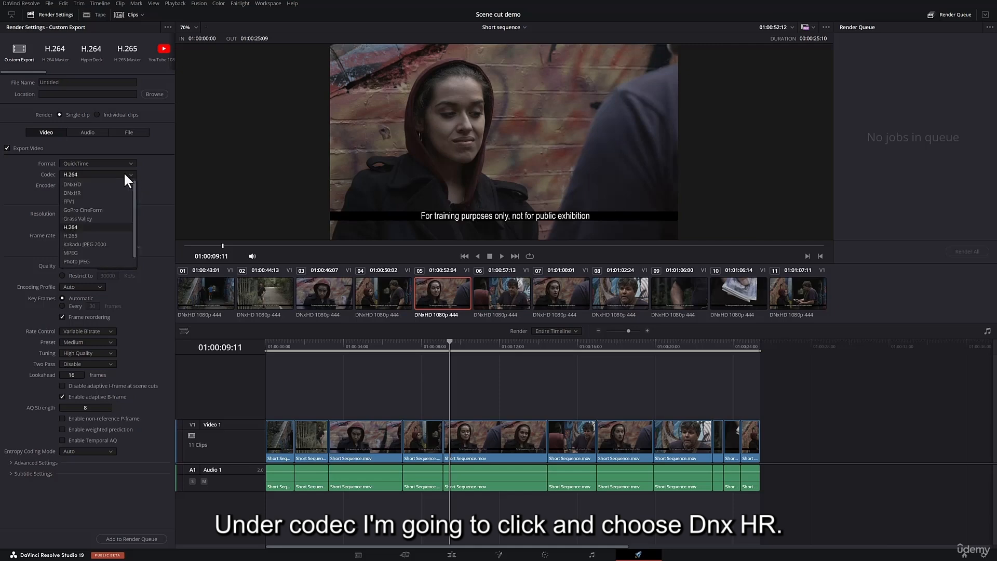
pyautogui.click(100, 194)
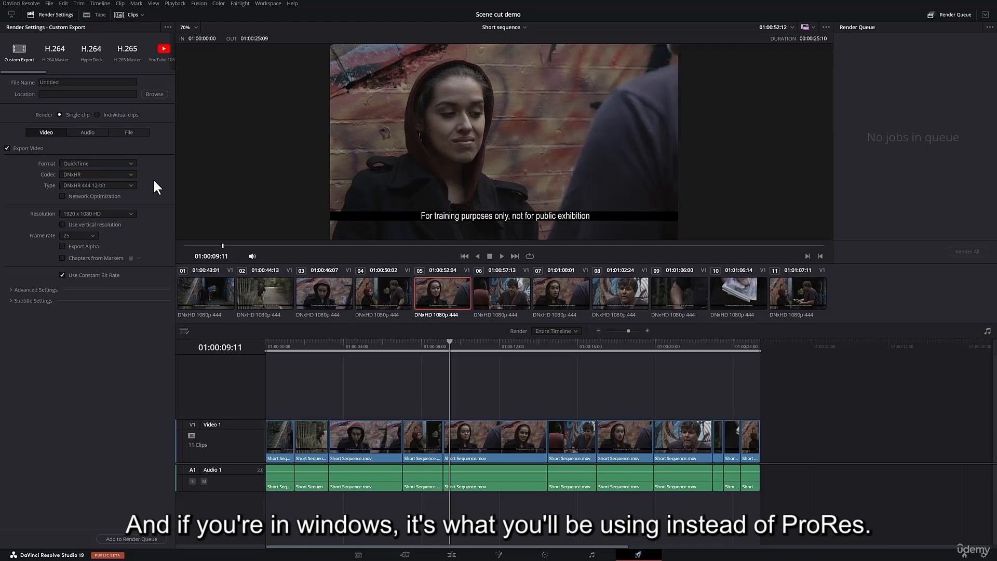
pyautogui.click(124, 185)
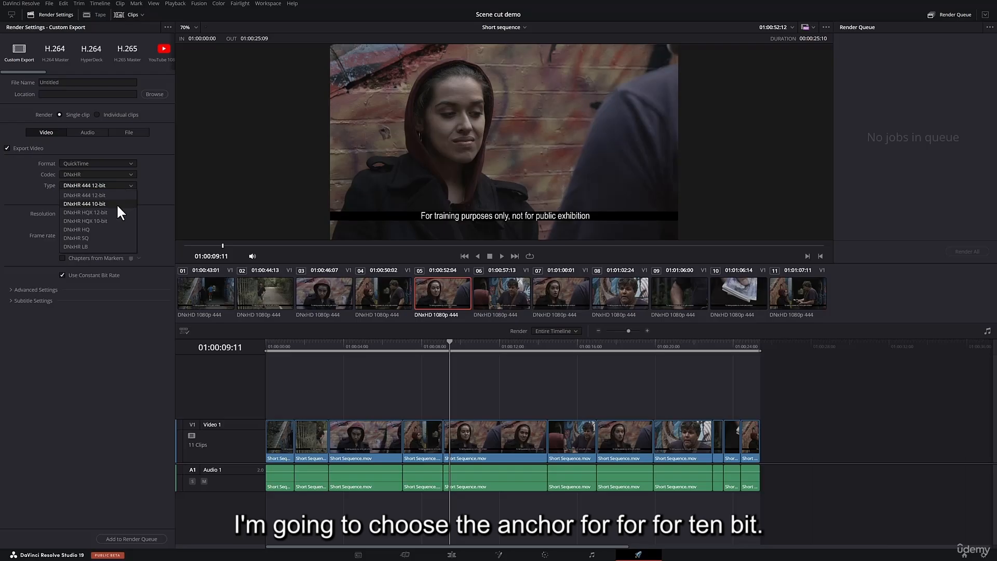
pyautogui.click(119, 204)
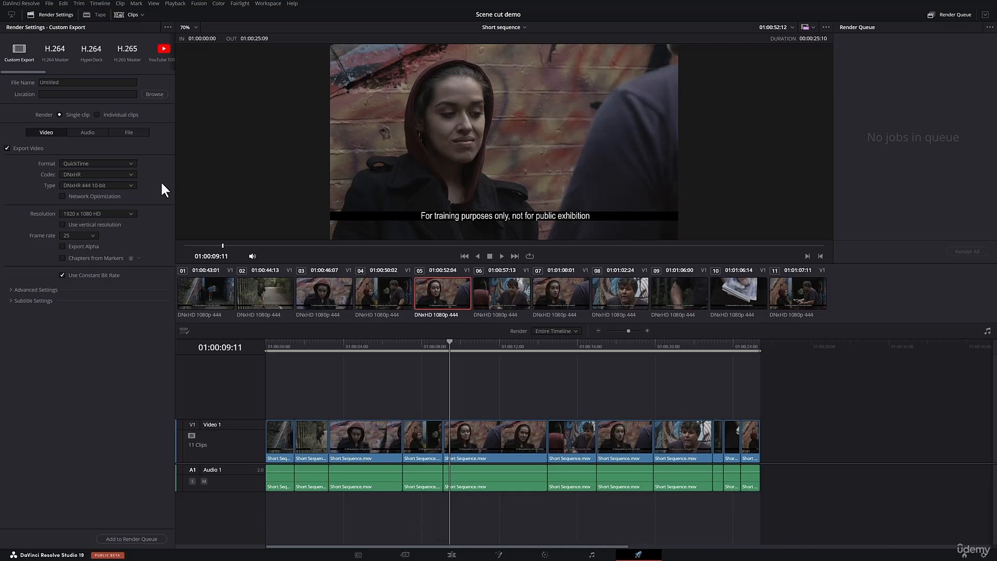
pyautogui.click(134, 185)
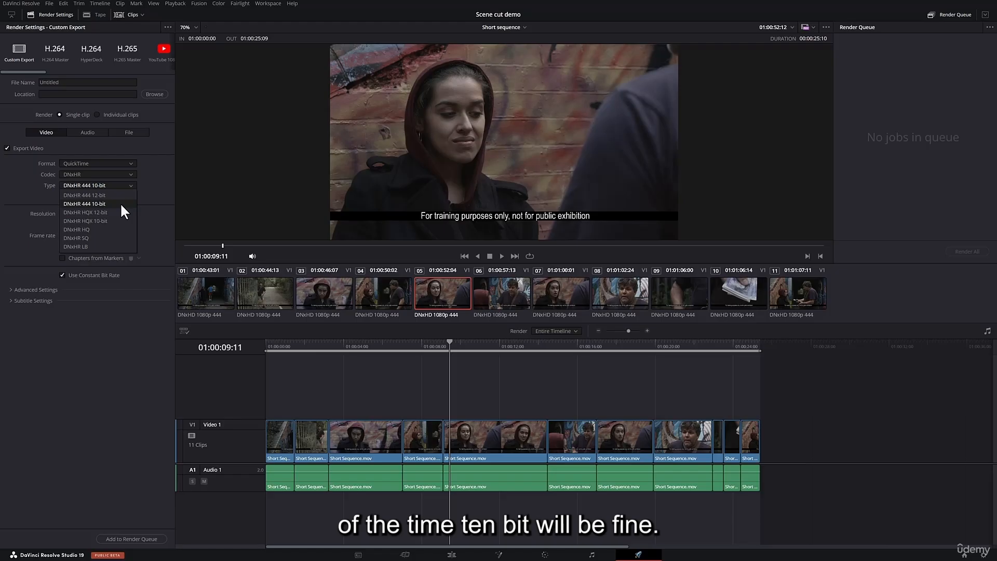
pyautogui.click(120, 203)
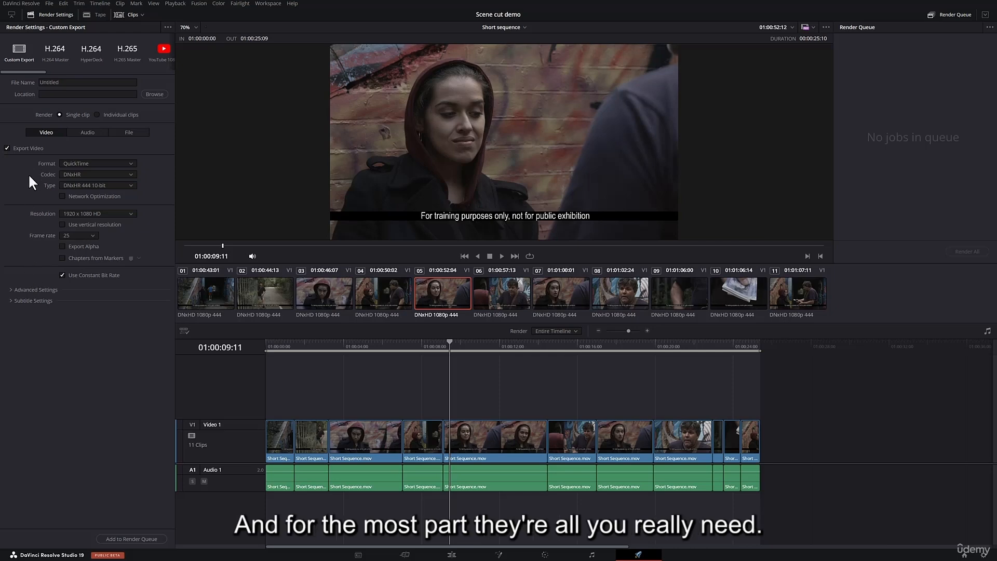
# - In the advanced video settings, enable Force debayer to highest quality and leave Force sizing to highest quality off
pyautogui.click(11, 291)
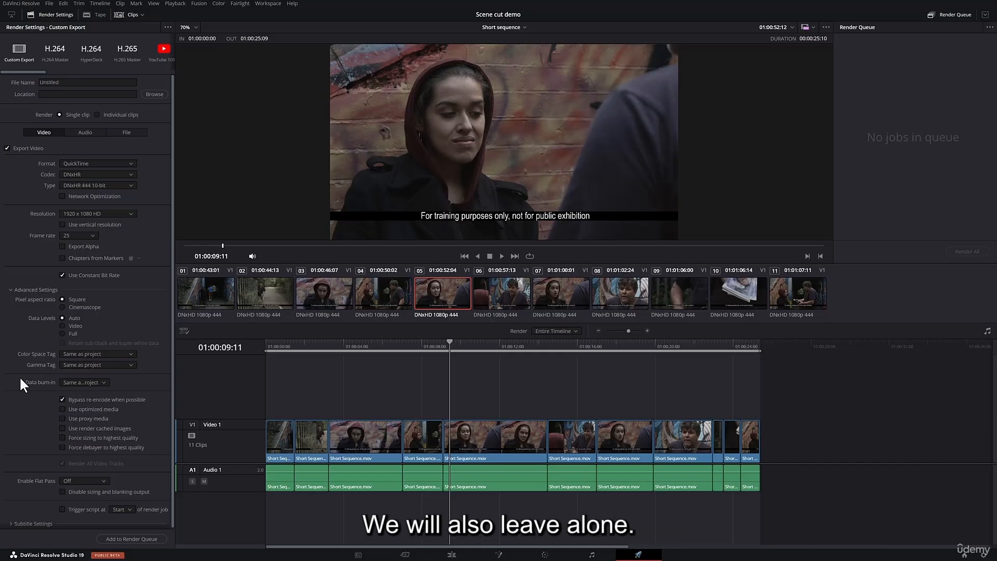
pyautogui.scroll(-1, 33, 410)
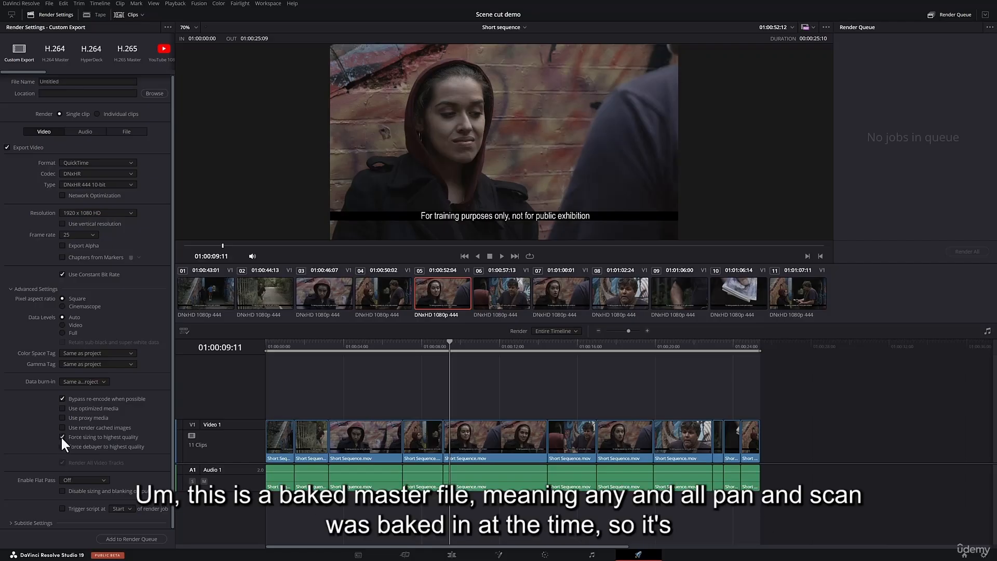
pyautogui.click(63, 437)
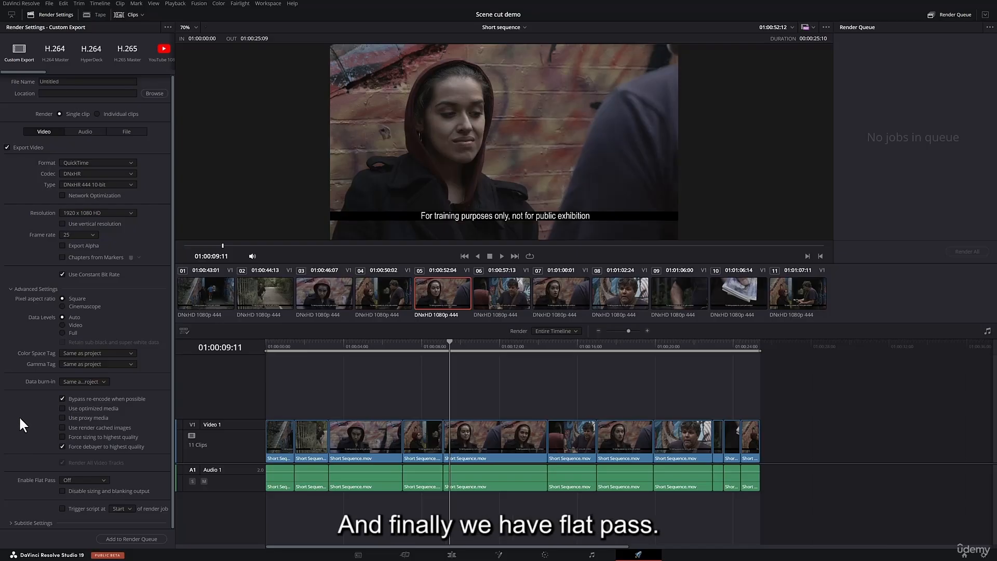
# - Review the Enable Flat Pass options, keep the setting Off, and collapse the advanced settings
pyautogui.click(102, 478)
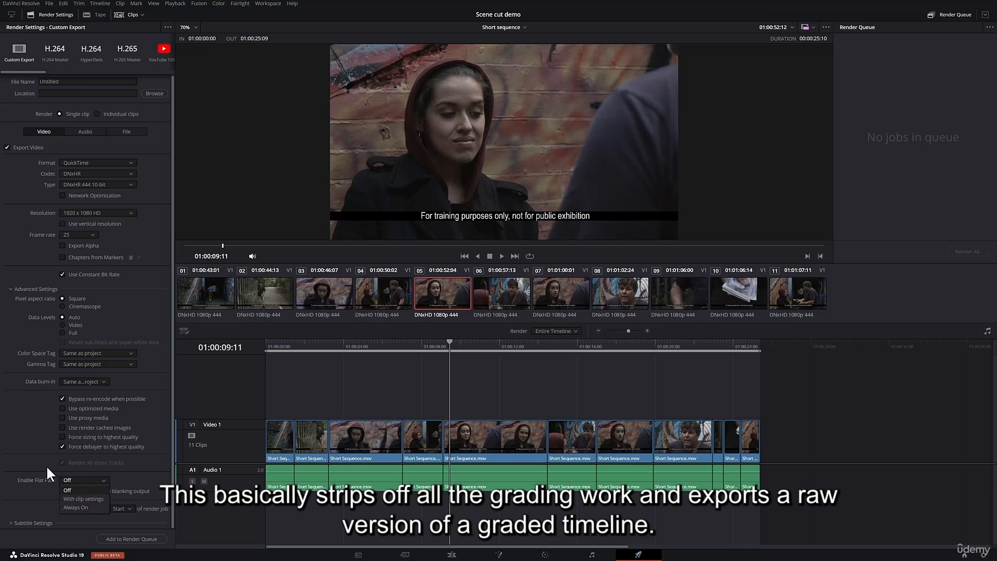
pyautogui.click(35, 458)
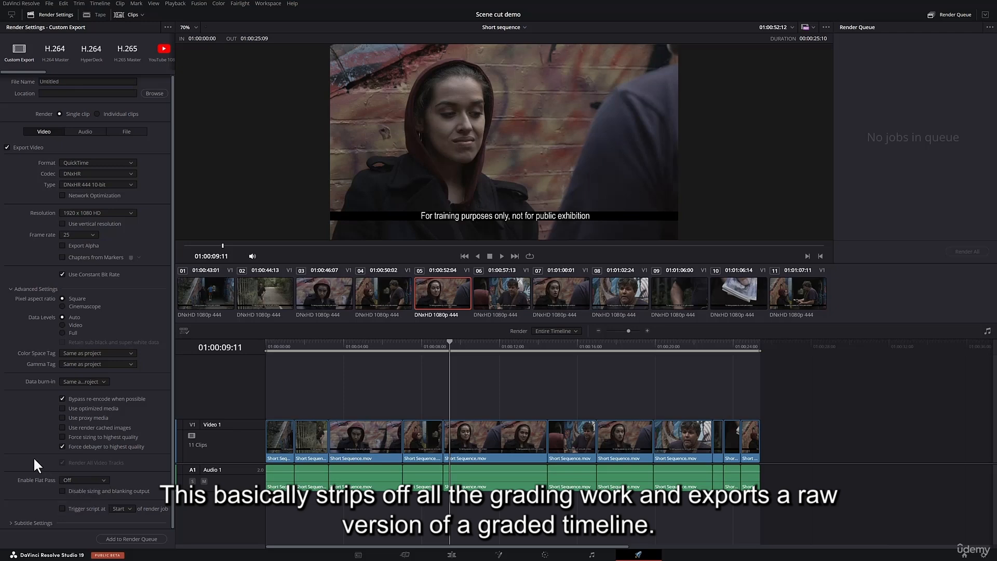
pyautogui.click(98, 478)
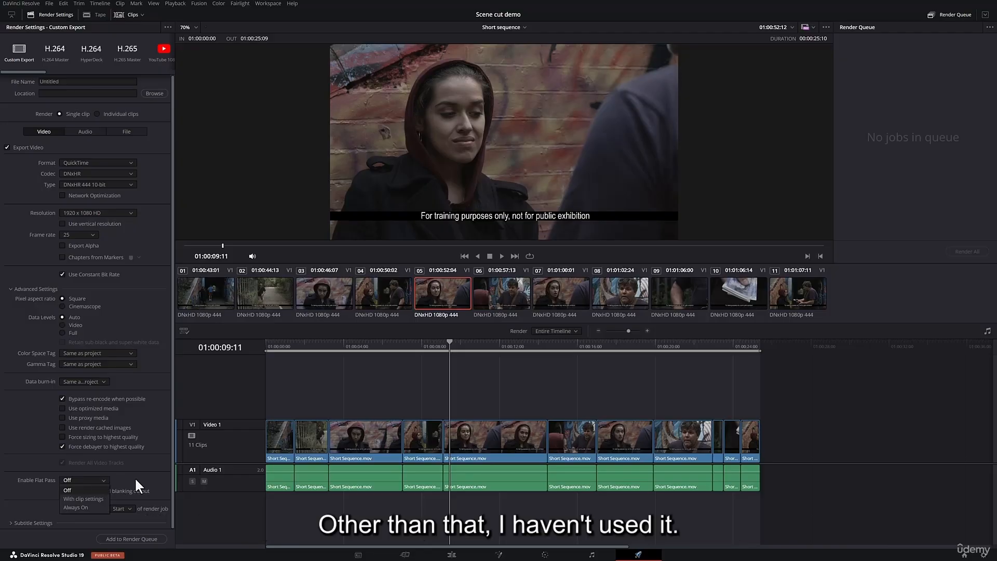
pyautogui.click(101, 478)
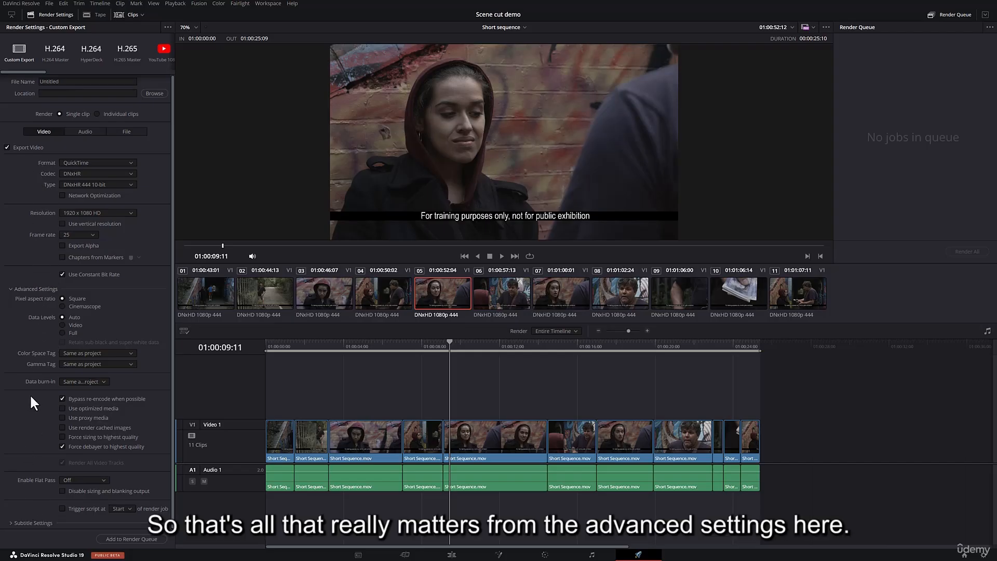
pyautogui.click(11, 288)
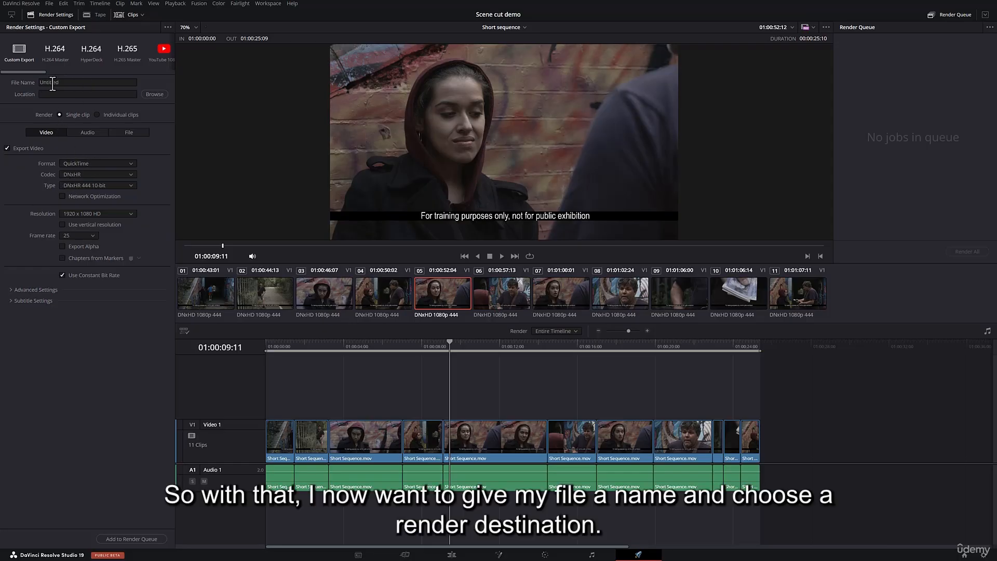
# - Name the export file "Short sequence_01_MJF"
pyautogui.doubleClick(80, 82)
pyautogui.write('Shor')
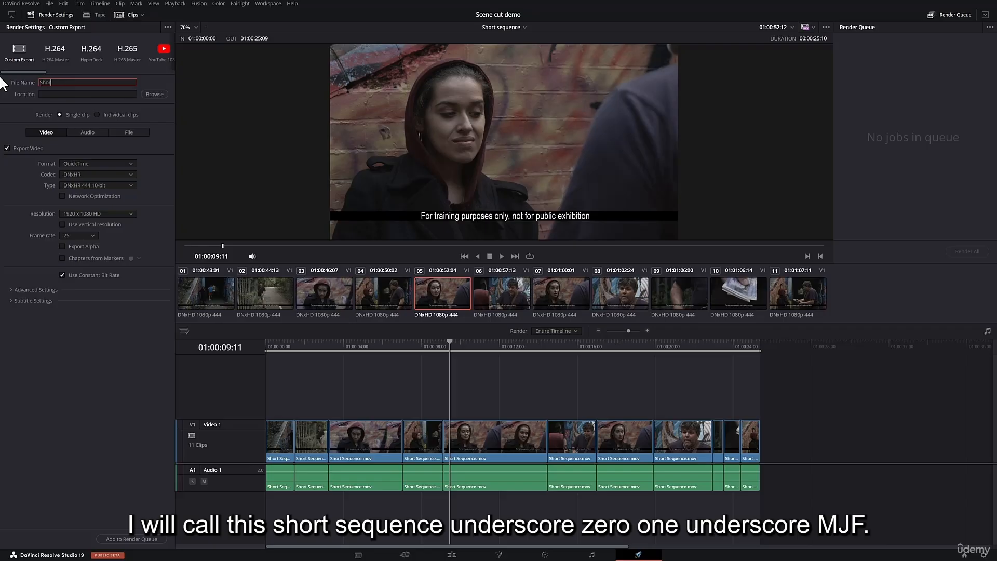
pyautogui.write('t seuqence_01_MJF')
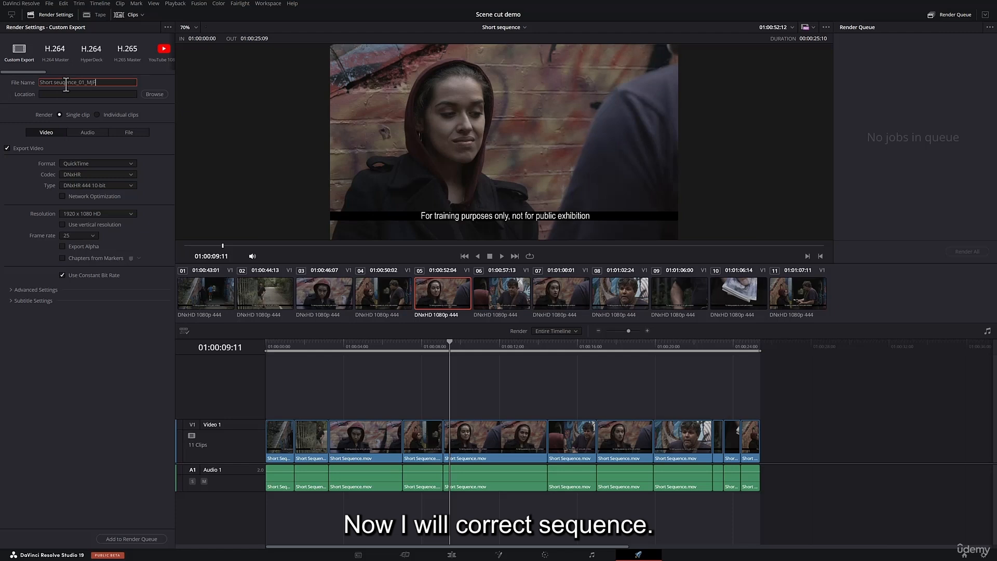
pyautogui.press('BackSpace')
pyautogui.press('BackSpace')
pyautogui.write('qu')
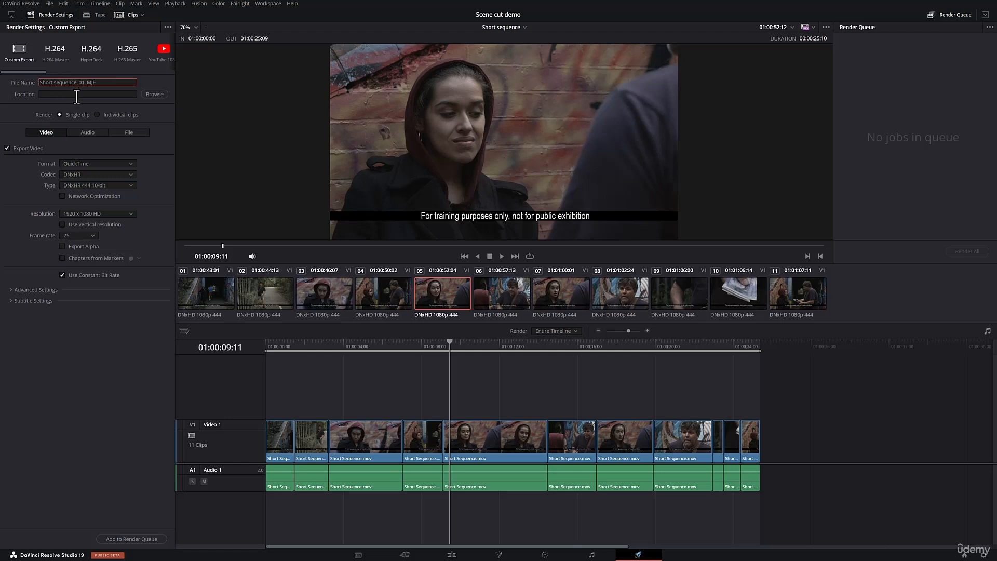
pyautogui.click(20, 110)
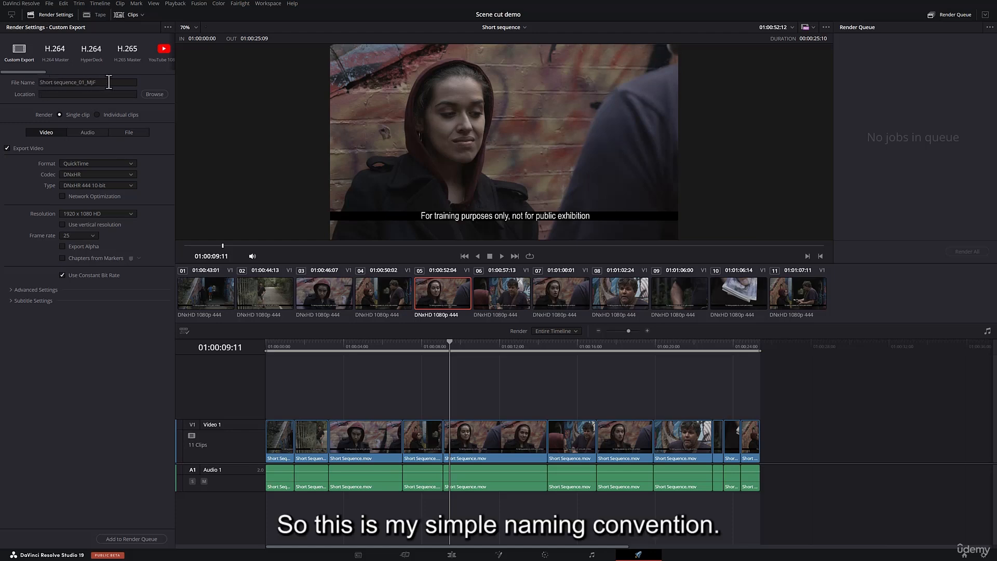
# - Set the render location to the Resolve deliverables folder on drive D, replacing the existing file of the same name
pyautogui.click(155, 94)
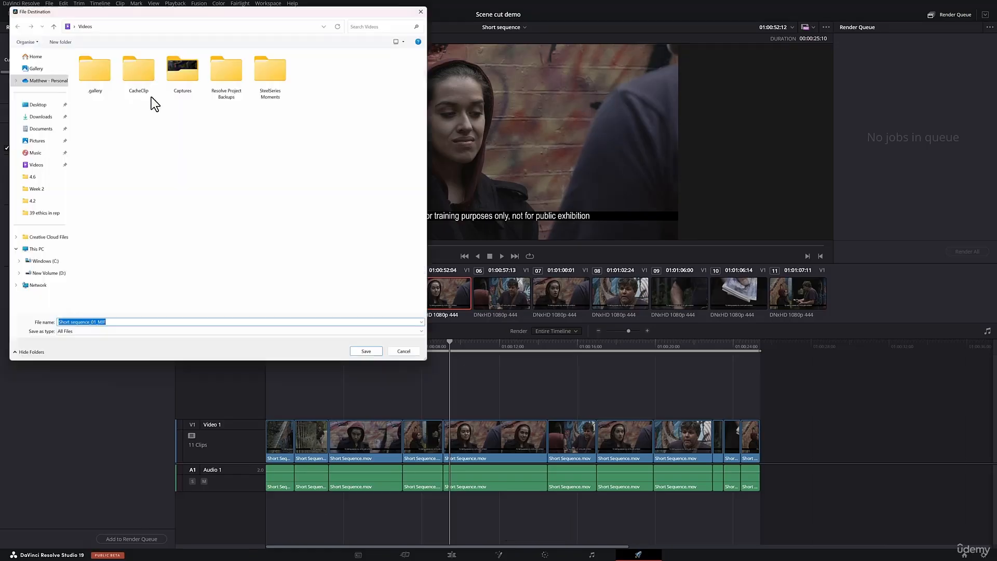
pyautogui.click(49, 277)
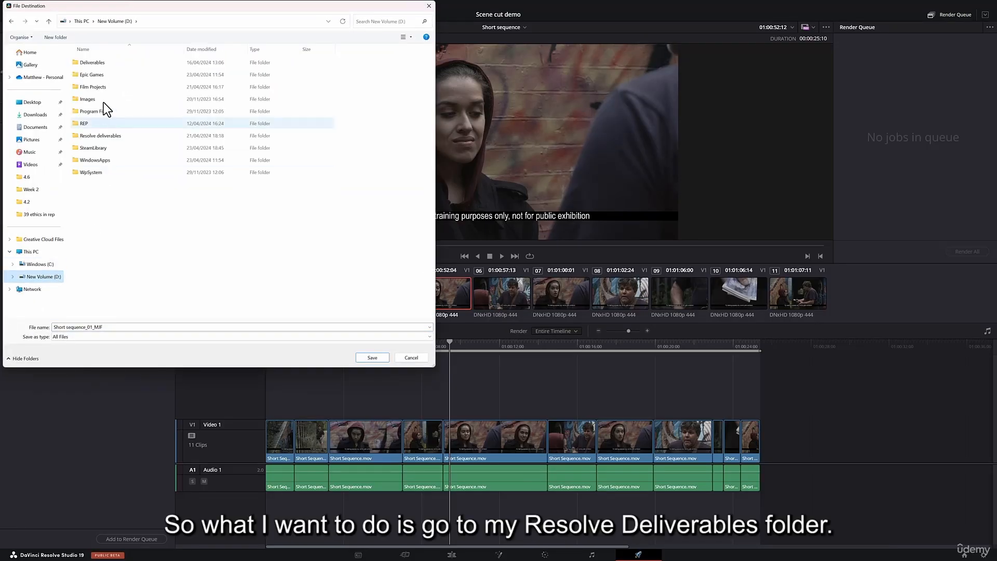
pyautogui.doubleClick(79, 136)
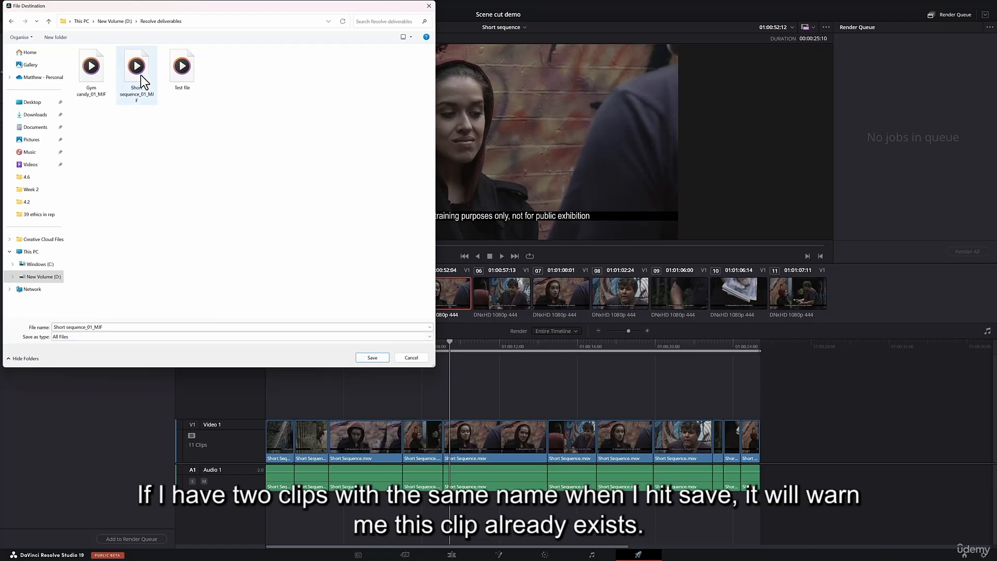
pyautogui.click(372, 357)
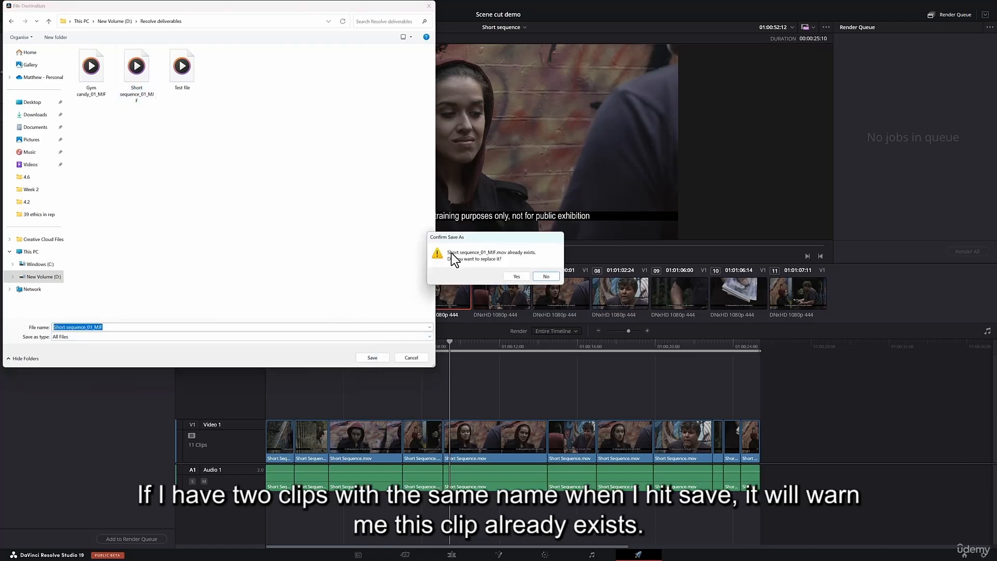
pyautogui.click(517, 277)
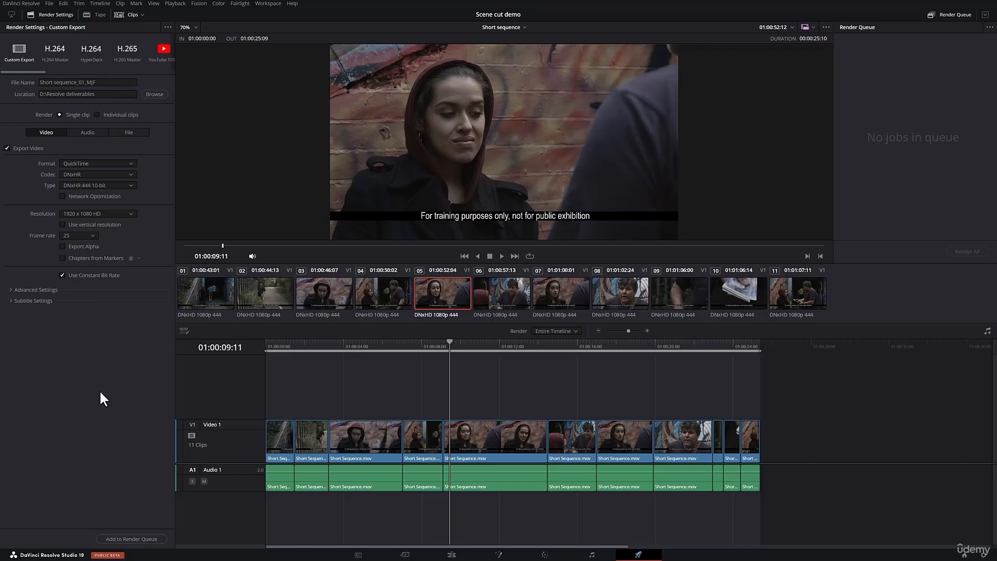
# - Check the audio export settings and return to the video settings
pyautogui.click(84, 133)
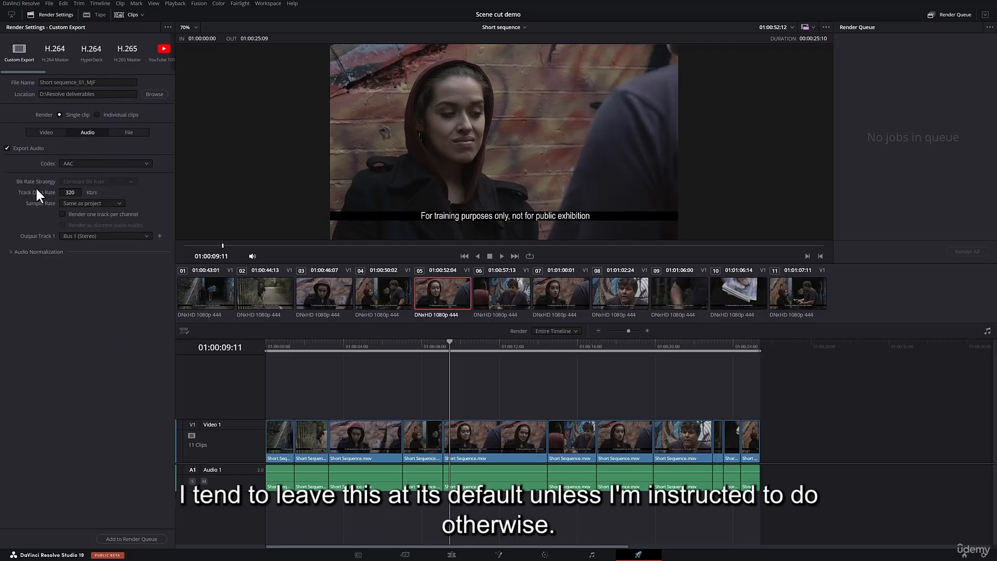
pyautogui.click(58, 134)
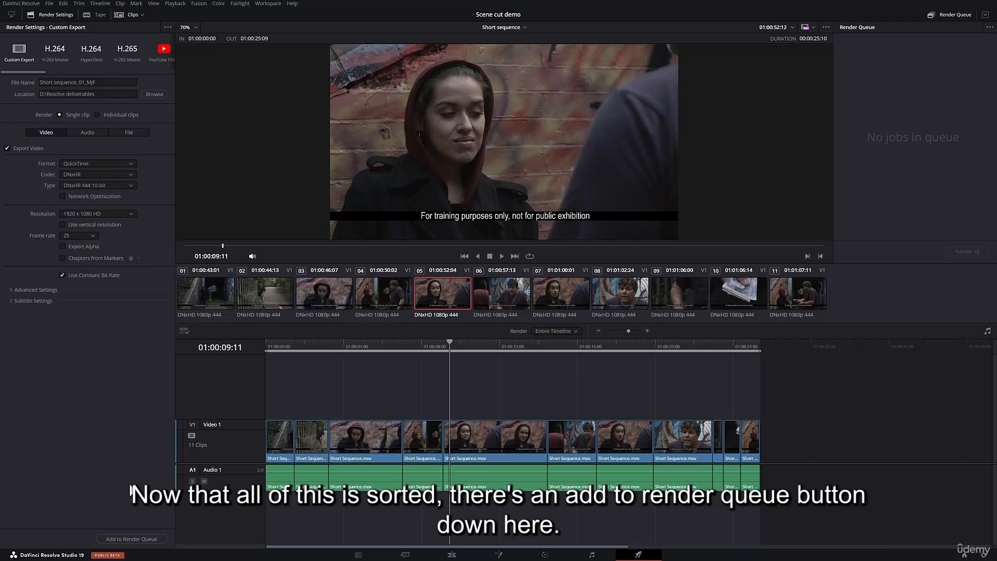
# - Add the Short sequence export to the render queue and render all jobs
pyautogui.click(137, 538)
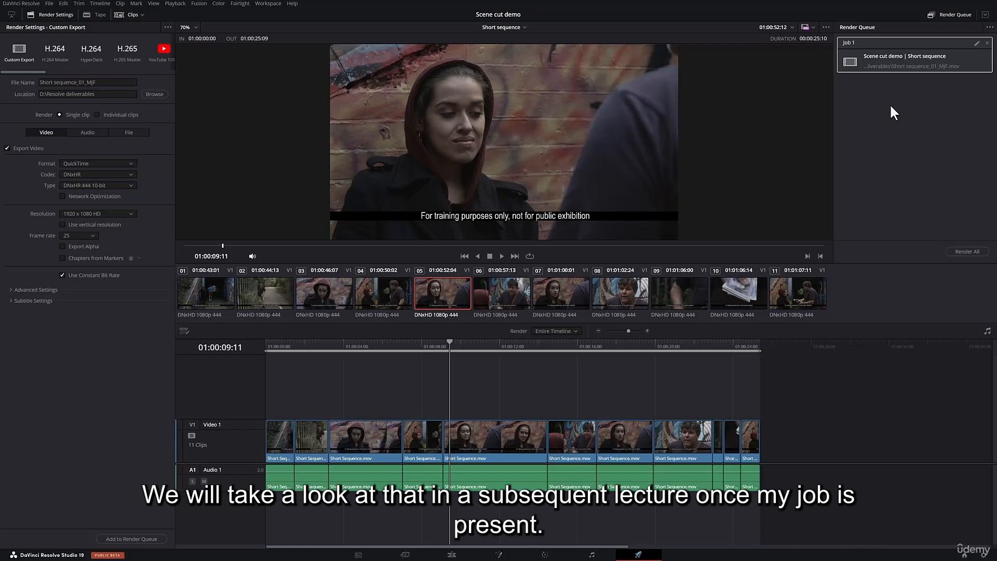
pyautogui.click(886, 49)
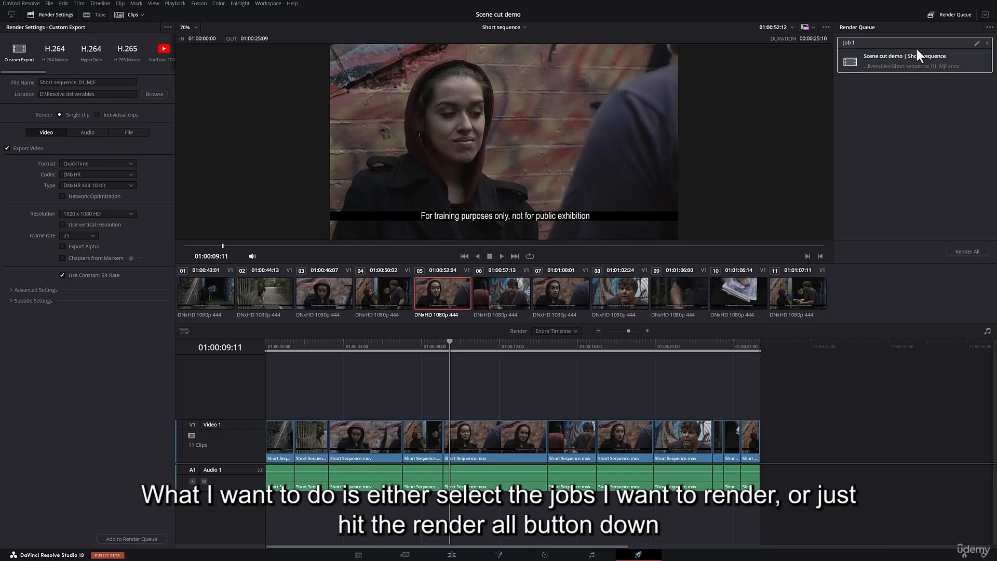
pyautogui.click(959, 252)
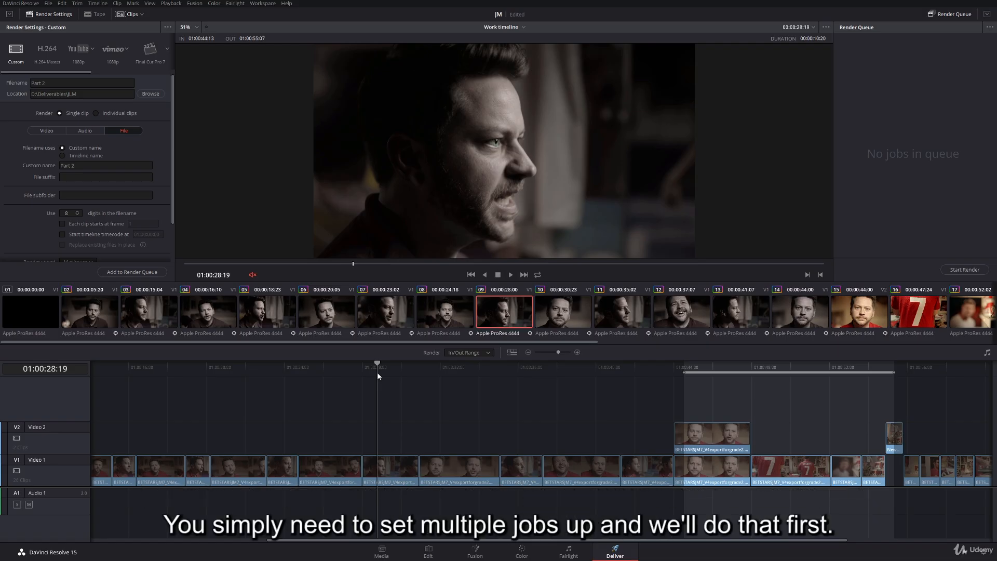
# - Mark the work timeline's render range from 01:00:23:22 to 01:00:35:02, with rendering set to In/Out Range
pyautogui.moveTo(350, 368); pyautogui.dragTo(282, 374)
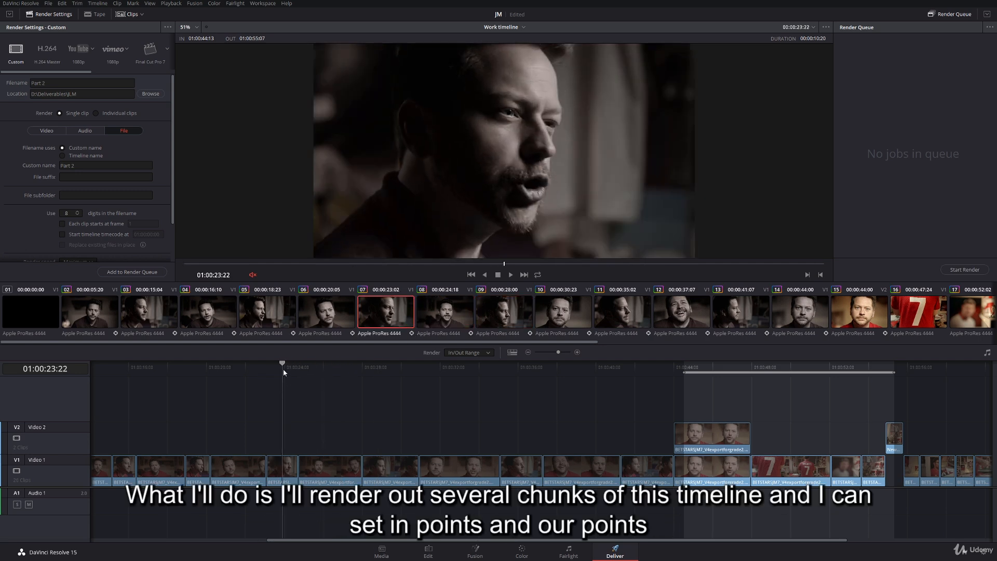
pyautogui.press('i')
pyautogui.moveTo(427, 369); pyautogui.dragTo(499, 379)
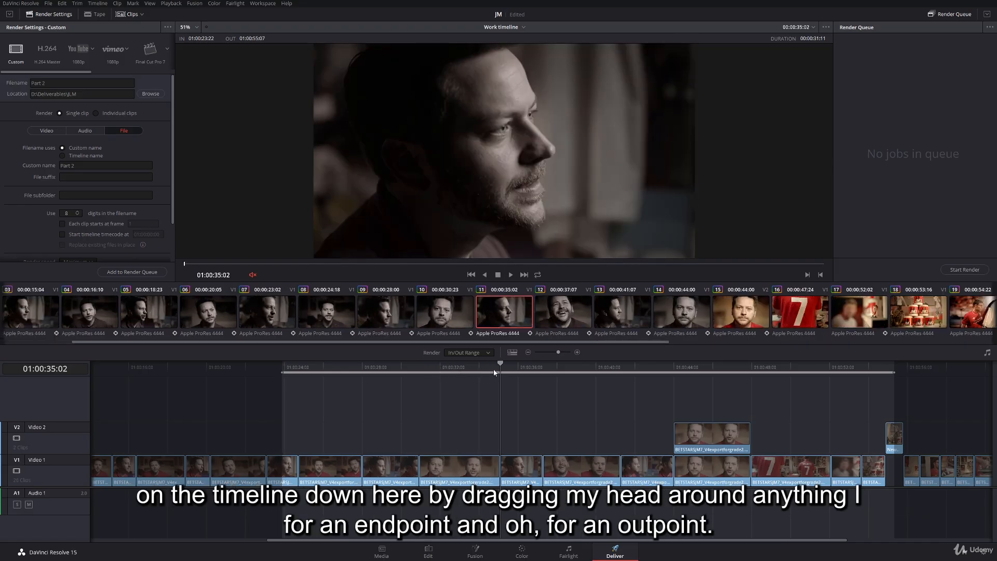
pyautogui.press('o')
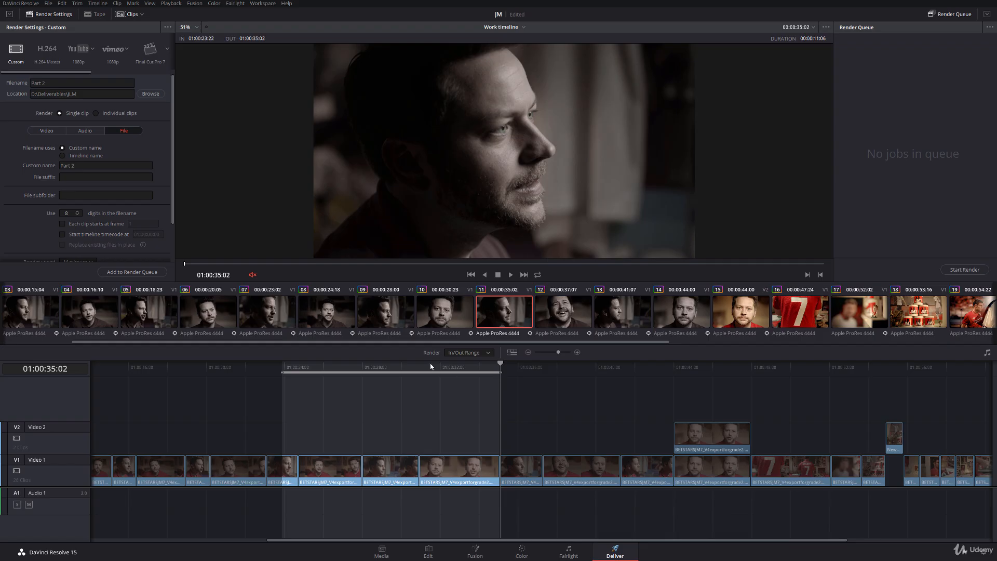
pyautogui.moveTo(430, 366); pyautogui.dragTo(316, 366)
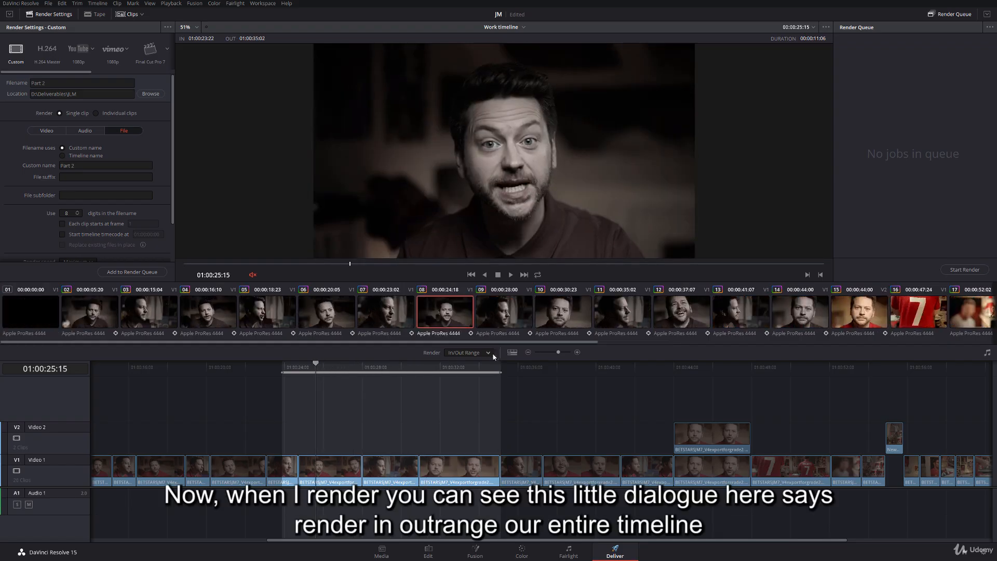
pyautogui.click(489, 354)
pyautogui.click(478, 370)
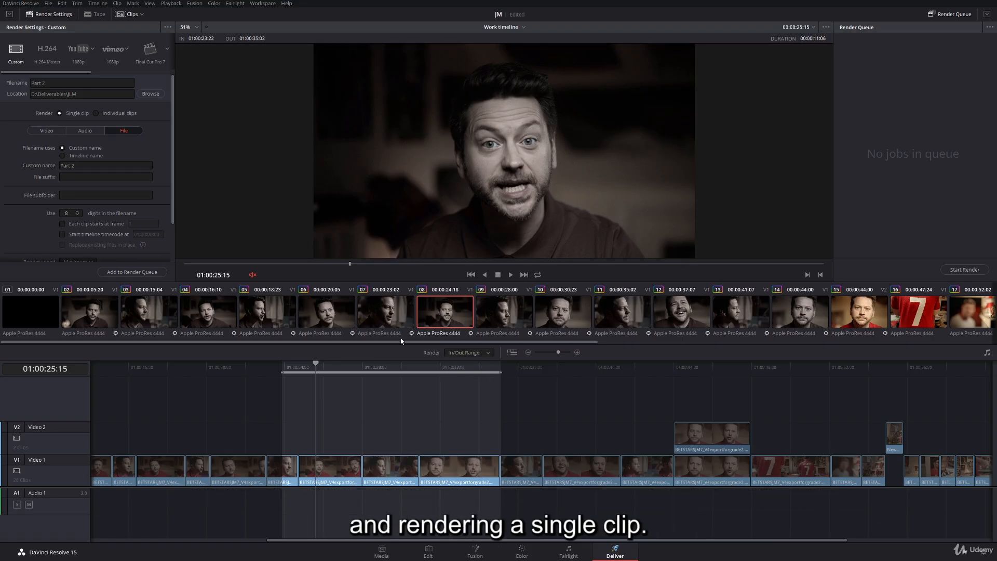
pyautogui.click(299, 367)
pyautogui.moveTo(330, 373); pyautogui.dragTo(459, 374)
# - Name the export "part 1", save it to D:\Deliverables\JLM, and add it to the render queue
pyautogui.moveTo(83, 166); pyautogui.dragTo(33, 160)
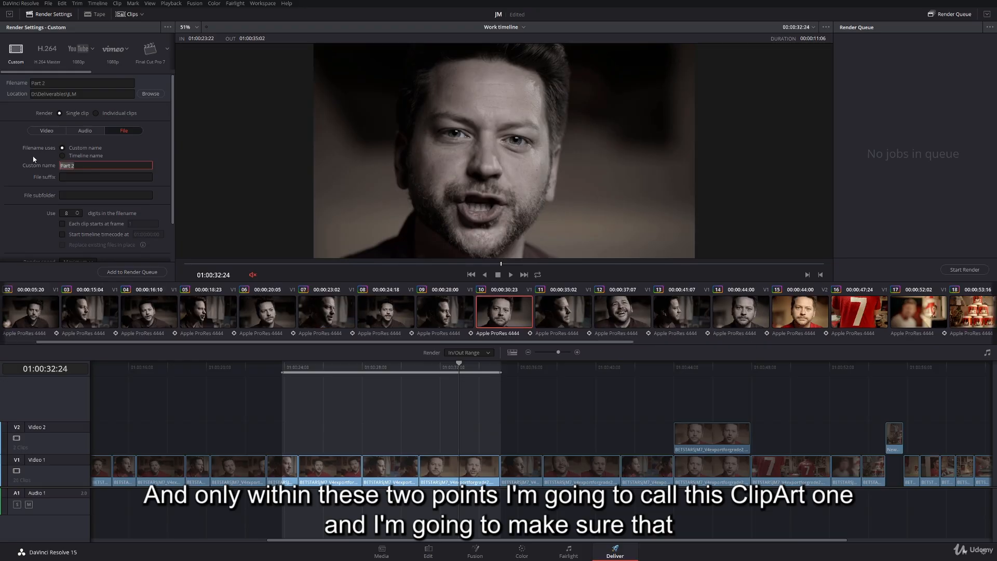
pyautogui.press('BackSpace')
pyautogui.write('part 1')
pyautogui.click(151, 93)
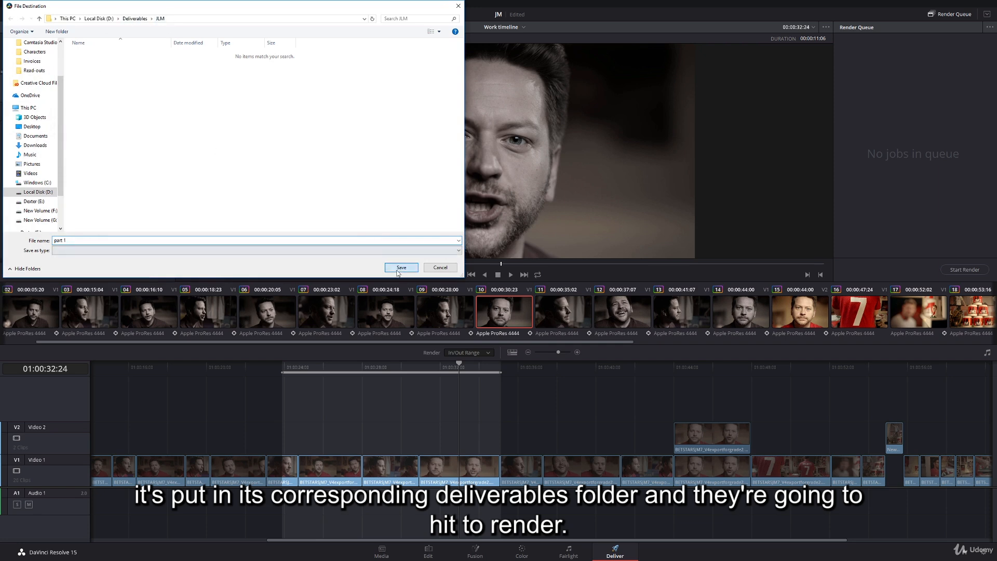
pyautogui.click(401, 267)
pyautogui.click(132, 272)
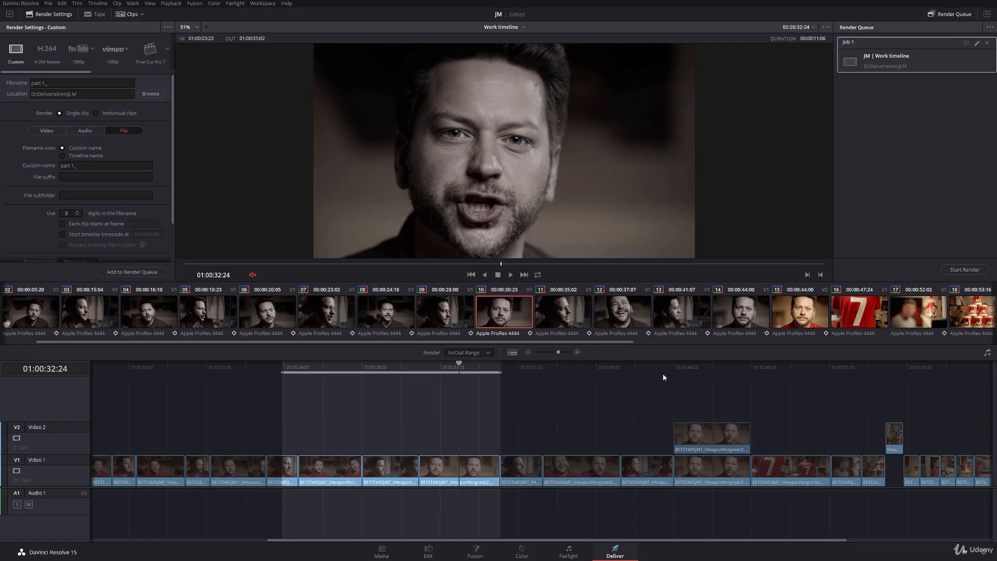
# - Mark a second render range on the timeline from 01:00:42:15 to 01:00:55:20
pyautogui.click(647, 374)
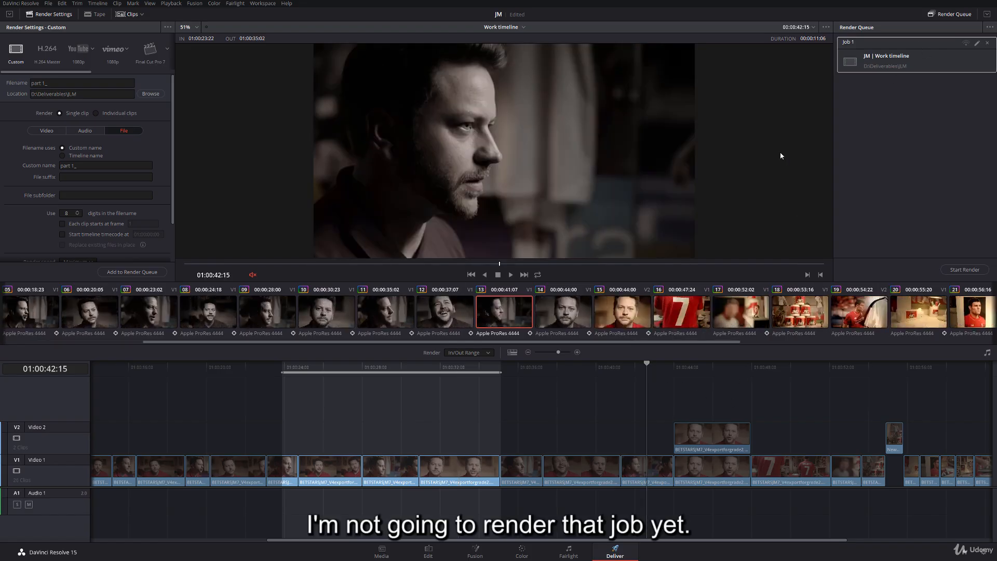
pyautogui.press('i')
pyautogui.click(903, 368)
pyautogui.press('o')
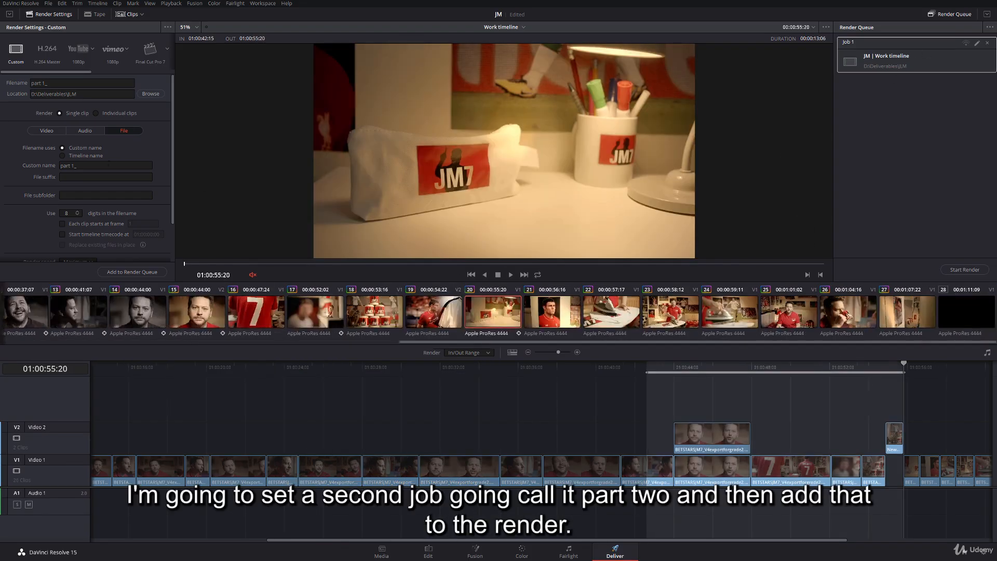
# - Rename the export as "part 2_" and add it to the render queue as a second job
pyautogui.click(87, 167)
pyautogui.press('BackSpace')
pyautogui.write('2')
pyautogui.press('Return')
pyautogui.click(136, 272)
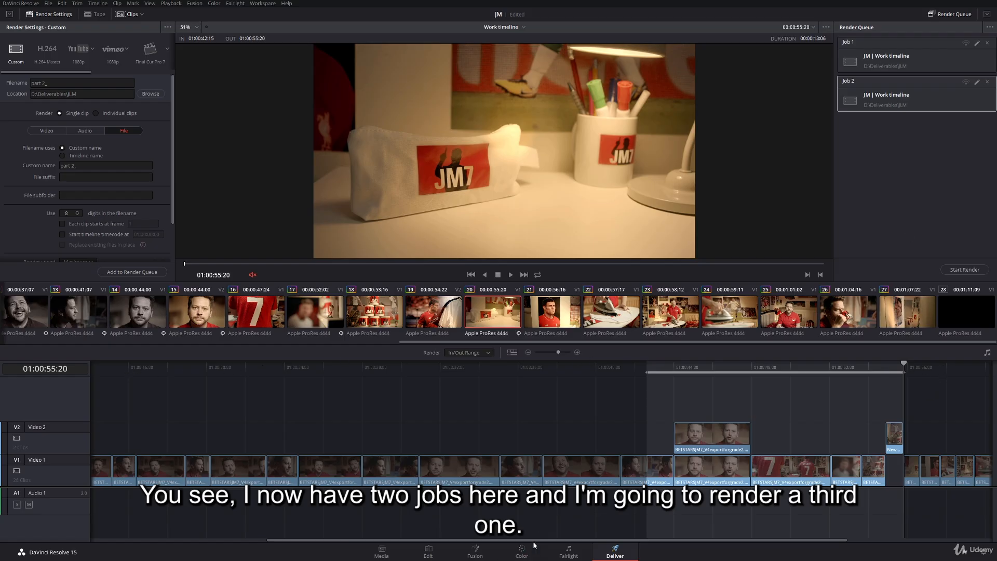
# - Mark a third render range near the end of the timeline, from 01:01:00:13 to 01:01:05:22
pyautogui.moveTo(535, 540); pyautogui.dragTo(680, 540)
pyautogui.click(771, 368)
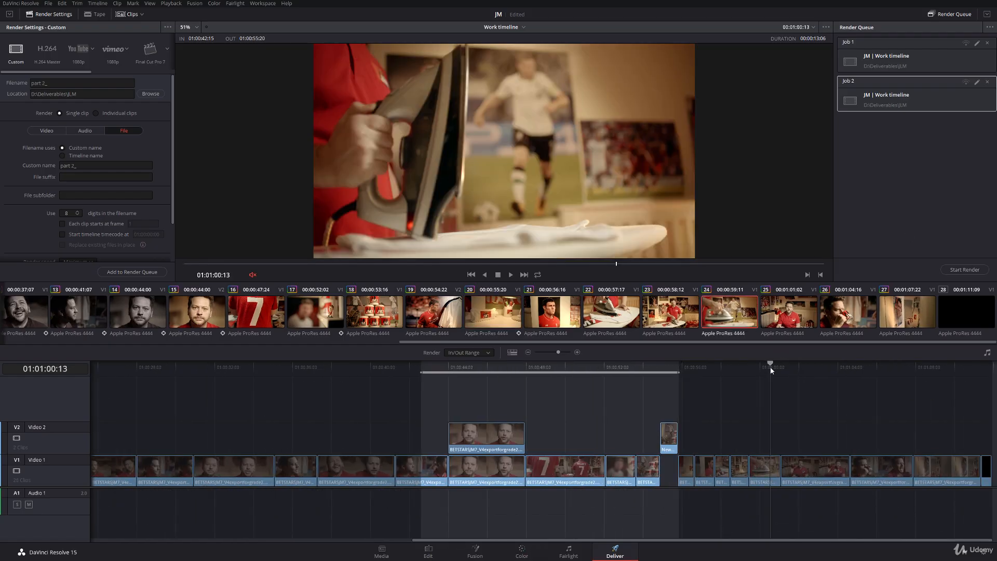
pyautogui.press('i')
pyautogui.click(876, 368)
pyautogui.press('o')
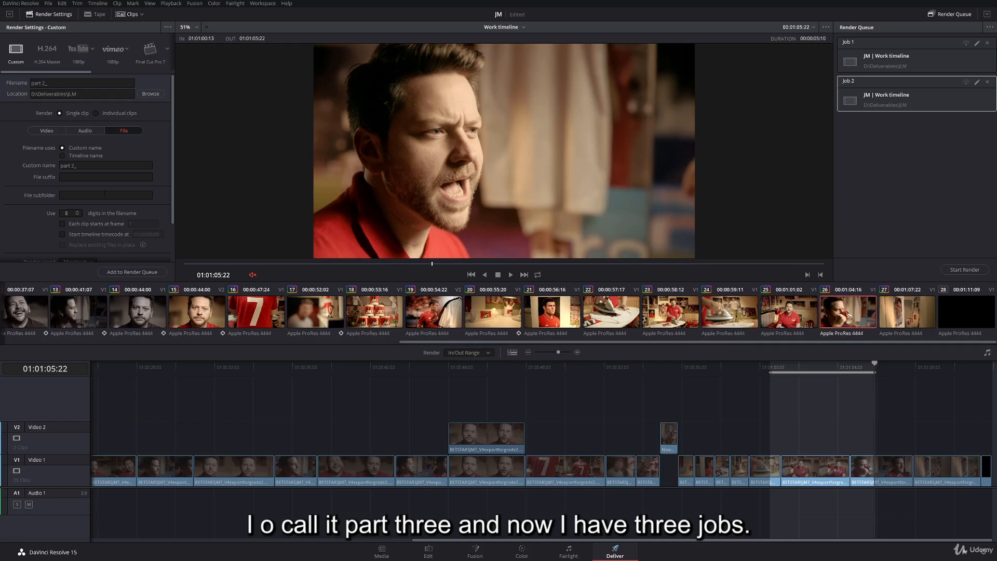
# - Rename the export as "part 3_" and add it to the render queue as a third job
pyautogui.click(92, 165)
pyautogui.write('3')
pyautogui.click(132, 272)
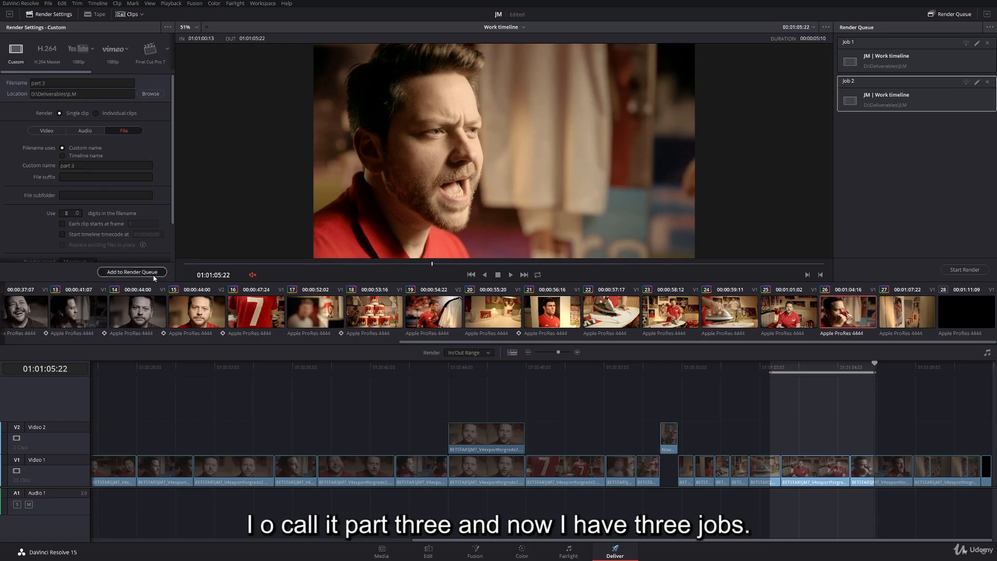
# - Select Job 1, Job 2 and Job 3 together in the render queue and render them
pyautogui.click(894, 60)
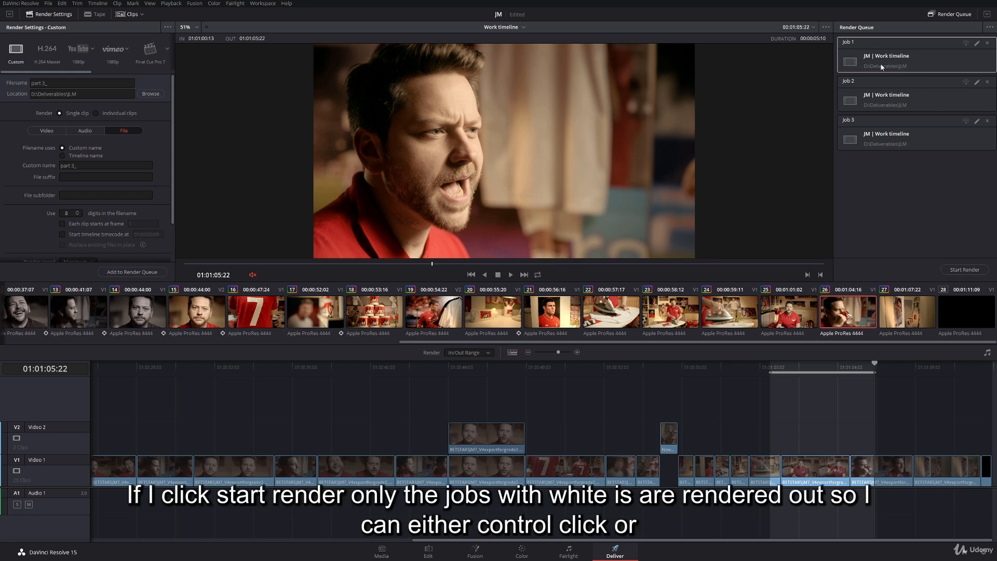
pyautogui.keyDown('ctrl'); pyautogui.click(894, 96); pyautogui.keyUp('ctrl')
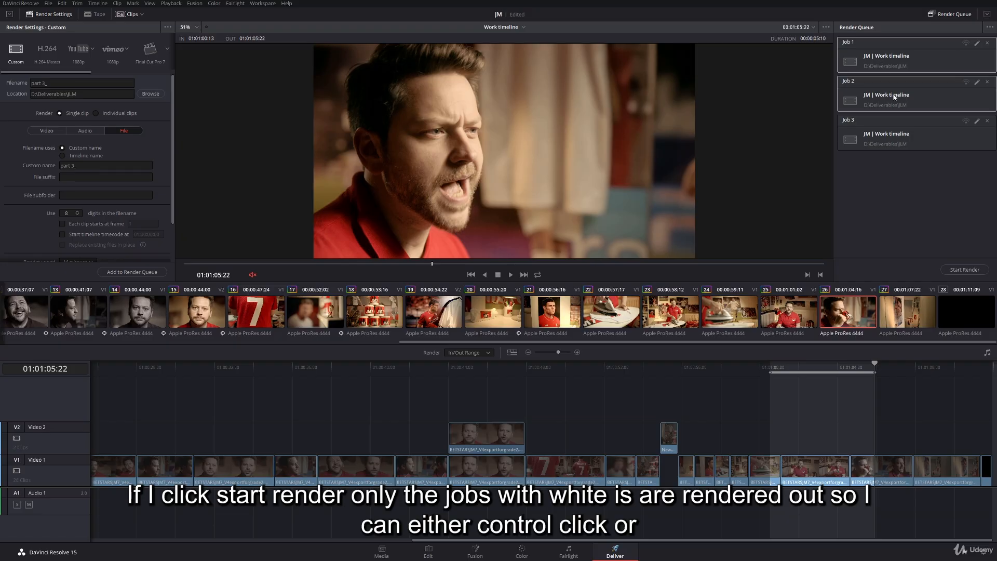
pyautogui.keyDown('ctrl'); pyautogui.click(893, 131); pyautogui.keyUp('ctrl')
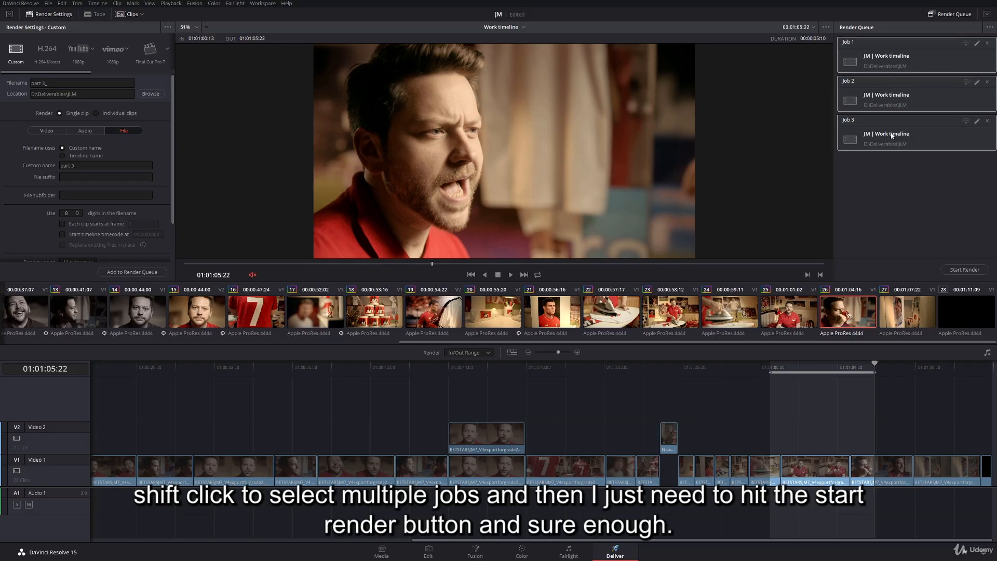
pyautogui.click(964, 270)
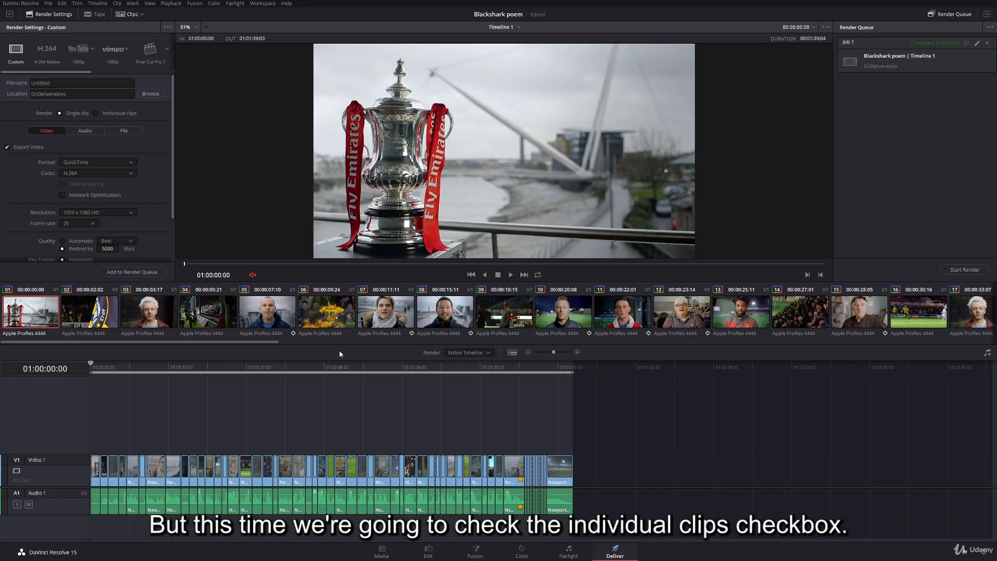
# - Set the Blackshark poem export to individual clips in QuickTime format, using the DNxHR codec with type DNxHR HQX 10-bit
pyautogui.click(98, 114)
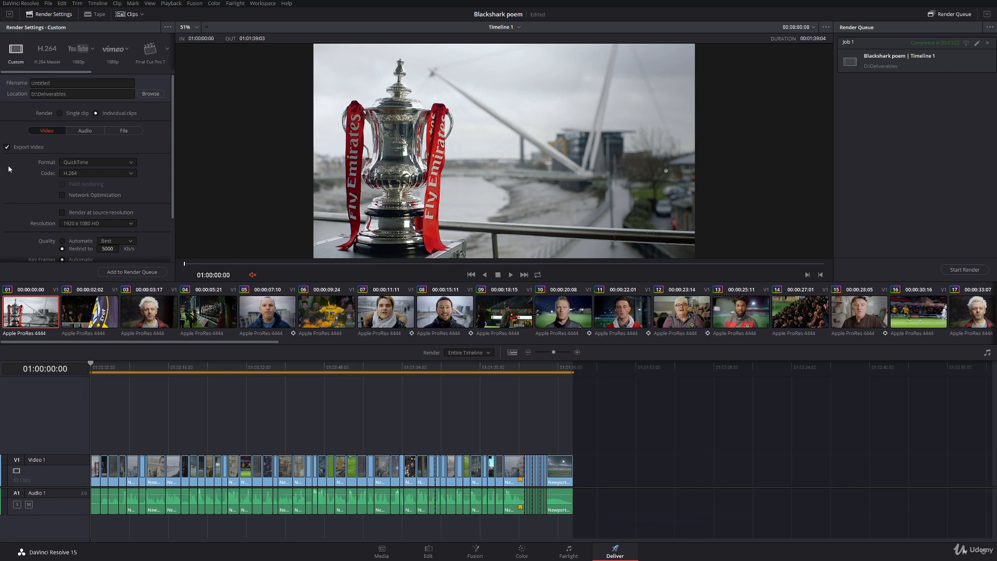
pyautogui.click(95, 163)
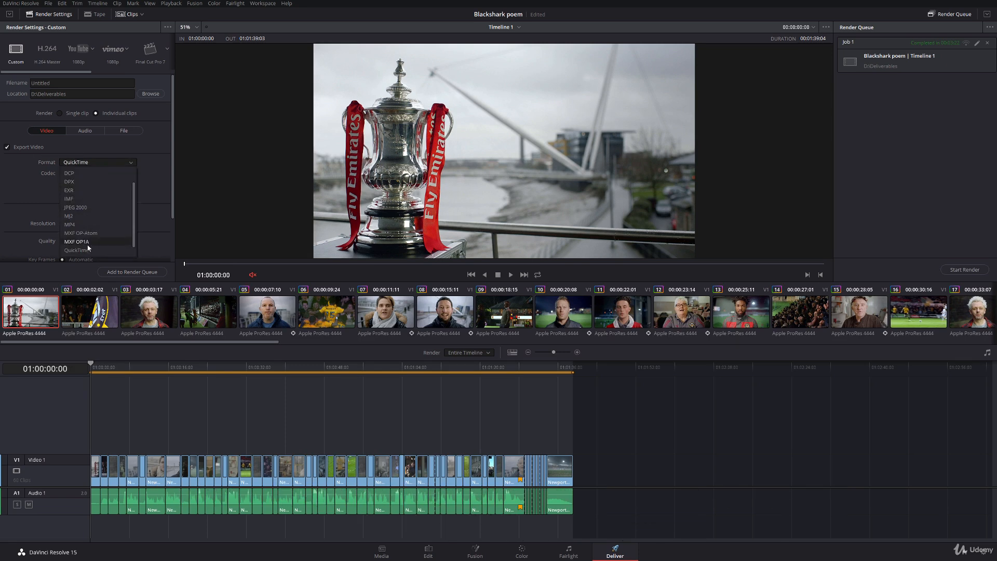
pyautogui.click(94, 197)
pyautogui.click(92, 174)
pyautogui.click(94, 189)
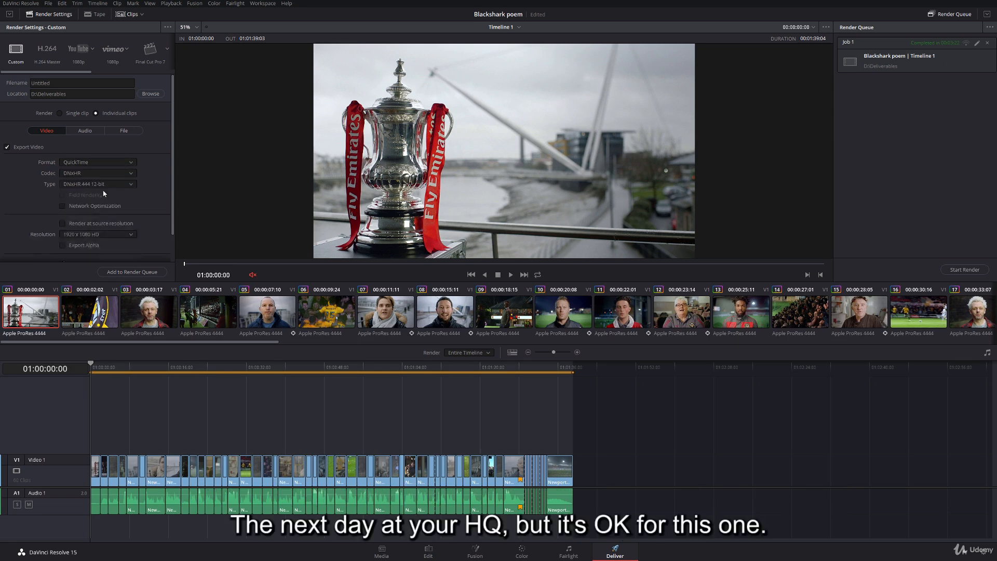
pyautogui.click(106, 185)
pyautogui.click(83, 220)
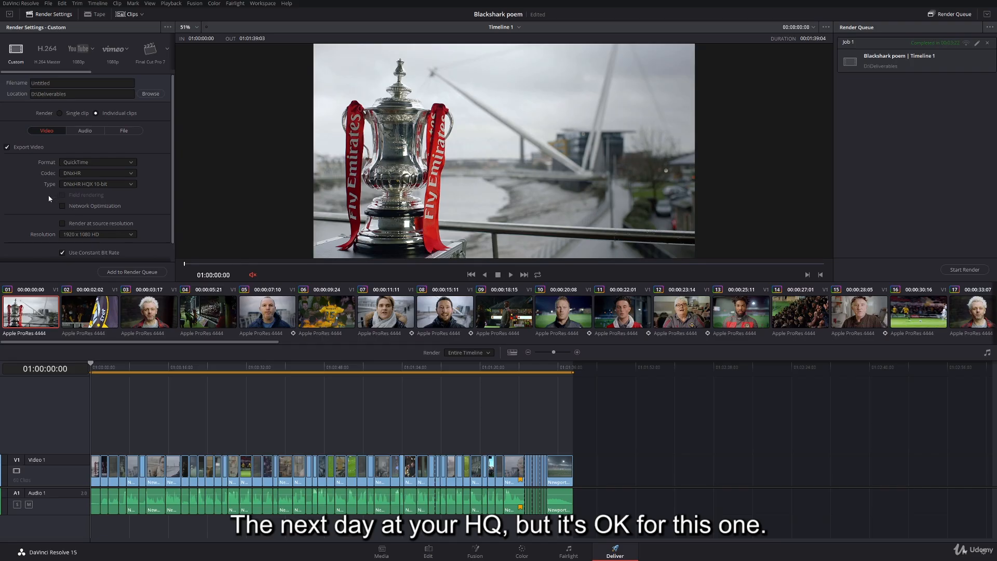
pyautogui.scroll(-1, 37, 209)
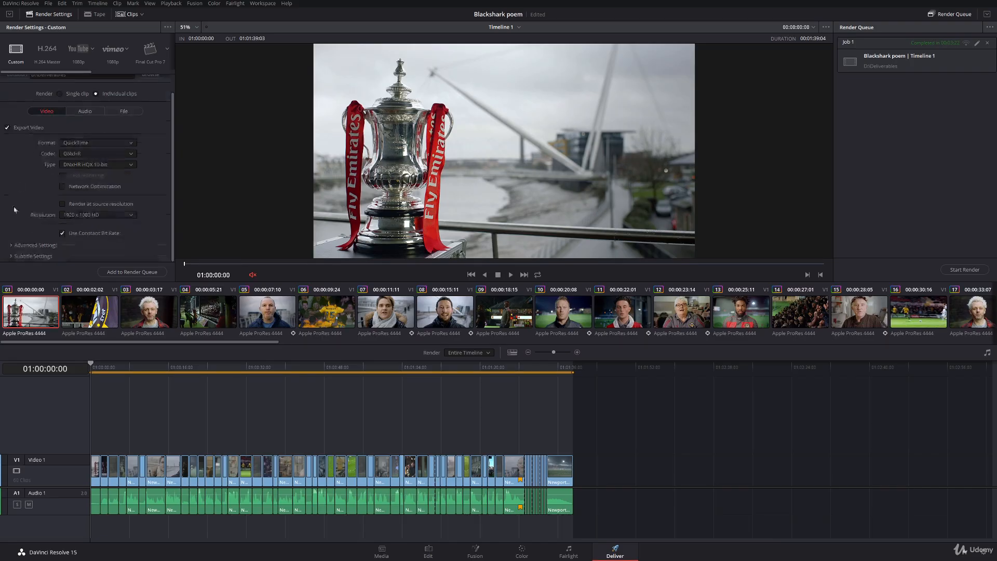
pyautogui.scroll(1, 37, 171)
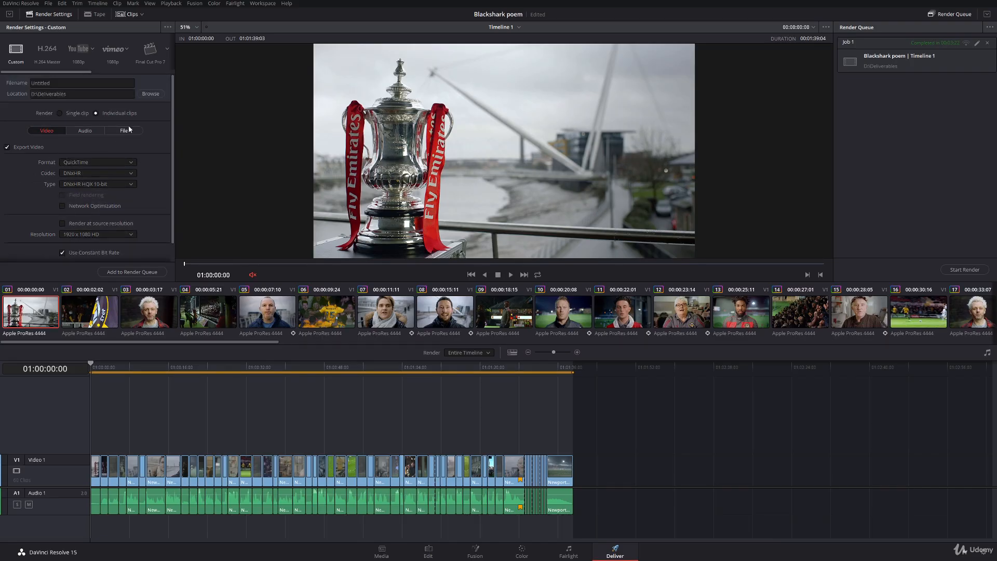
# - Create a folder named "Poem" inside D:\Deliverables and choose it as the render location
pyautogui.click(151, 93)
pyautogui.rightClick(180, 180)
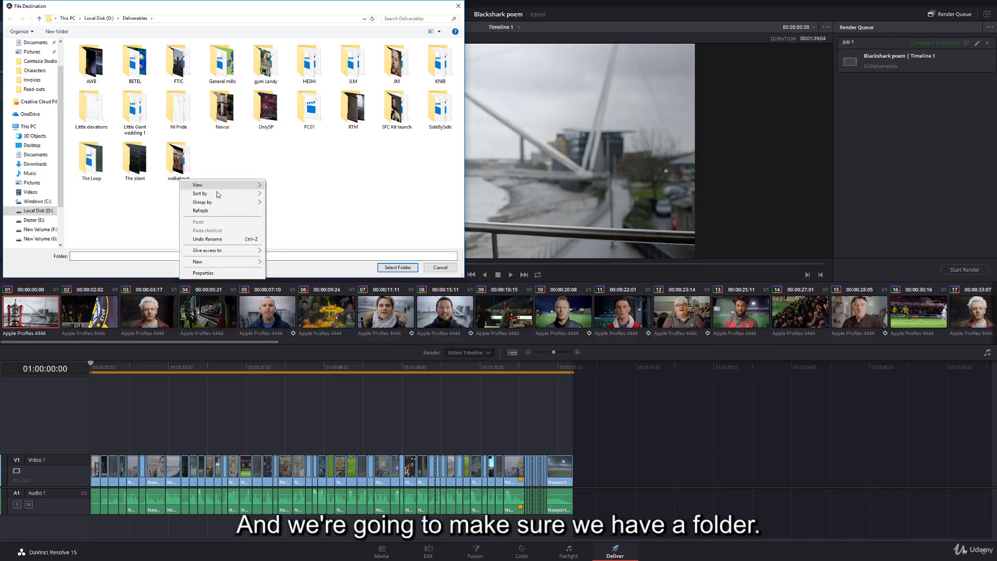
pyautogui.moveTo(223, 261)
pyautogui.click(283, 262)
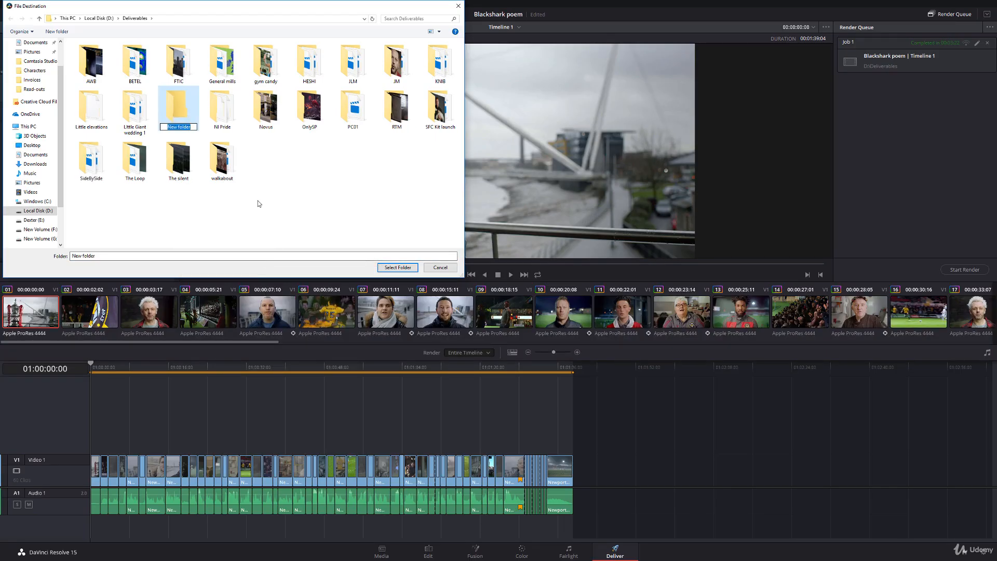
pyautogui.write('Poem')
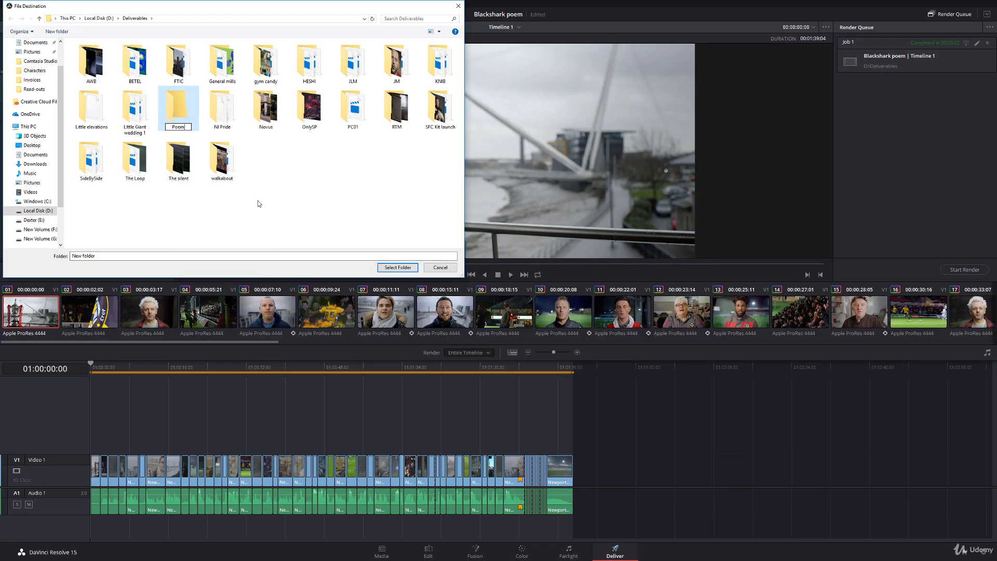
pyautogui.press('Return')
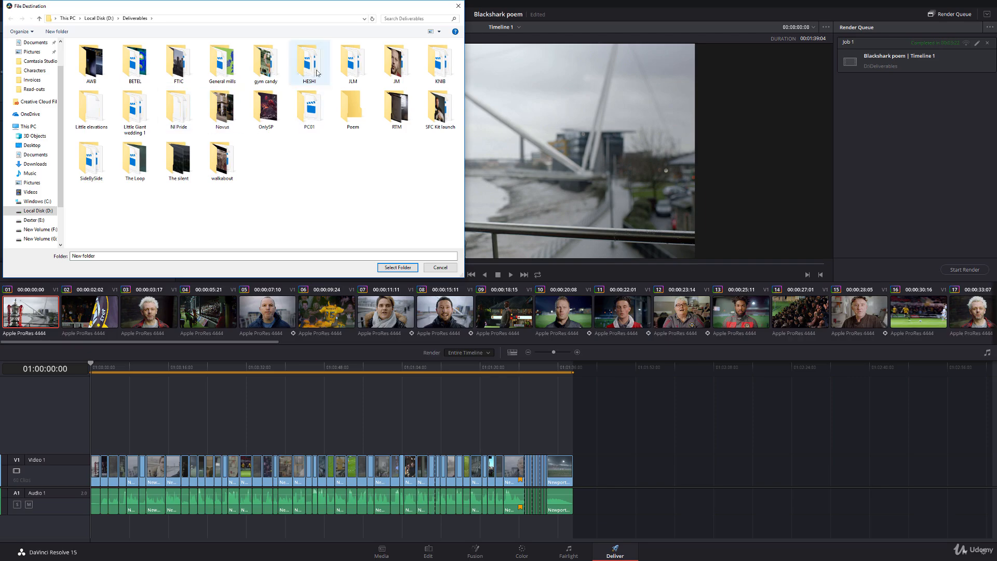
pyautogui.click(352, 113)
pyautogui.doubleClick(353, 114)
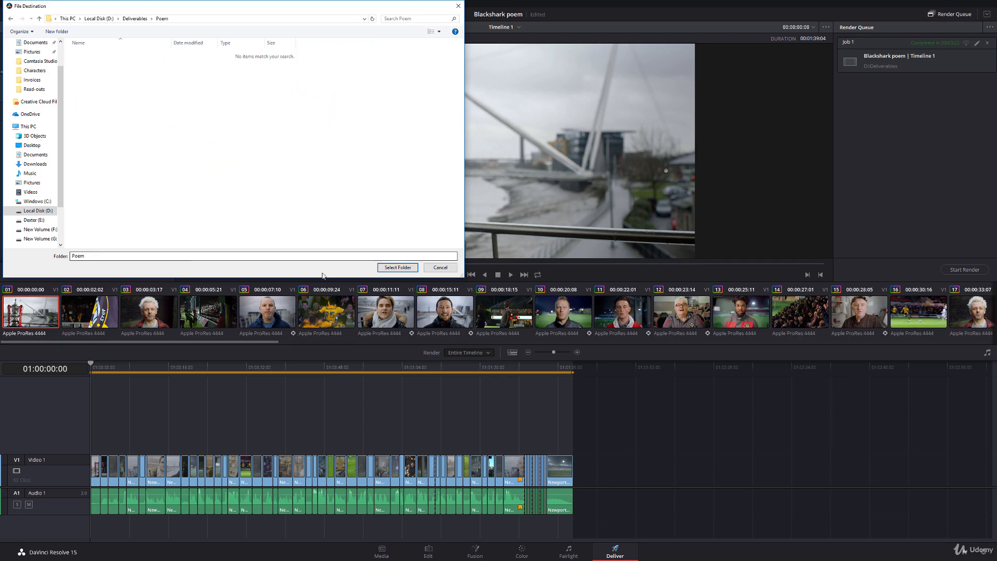
pyautogui.click(397, 267)
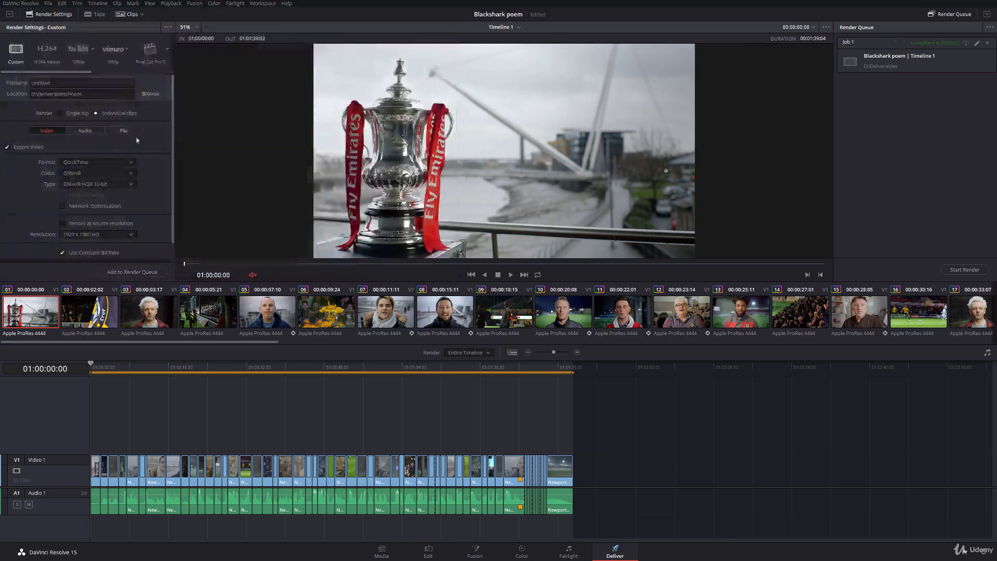
# - Set the clip naming to unique filenames with the custom name "Poem_03_MJF" and no source frame count
pyautogui.click(124, 131)
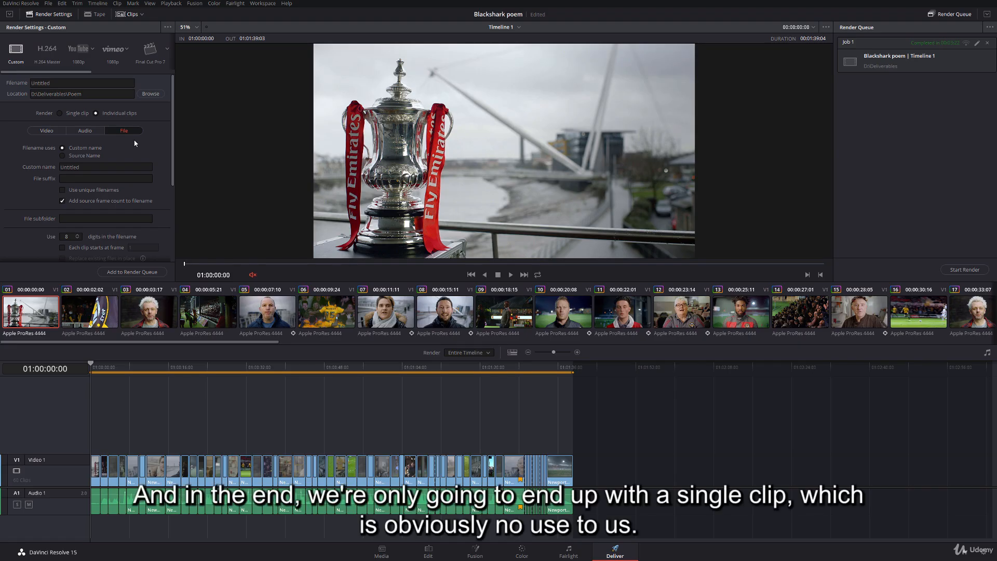
pyautogui.click(62, 191)
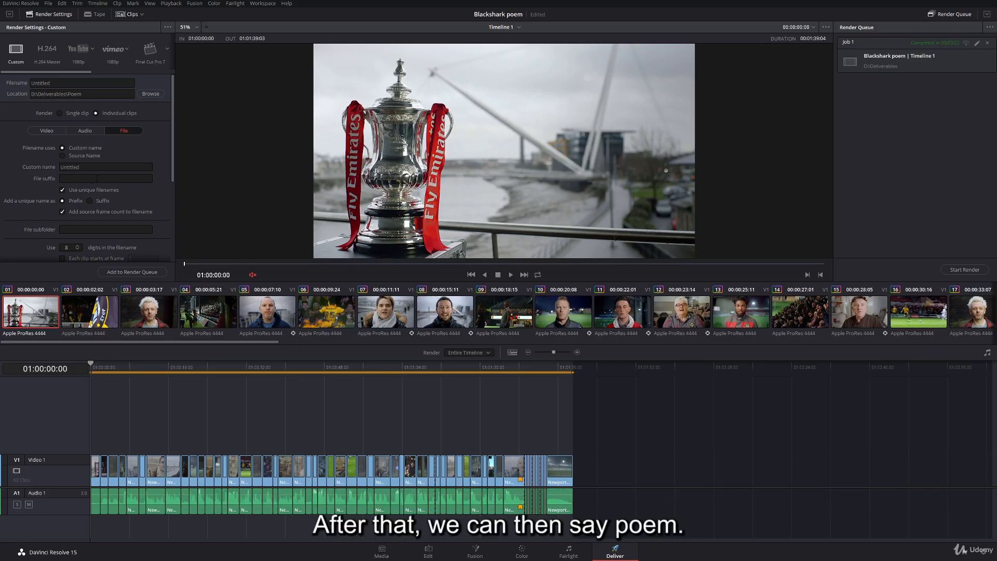
pyautogui.moveTo(90, 167); pyautogui.dragTo(37, 163)
pyautogui.write('Poem_')
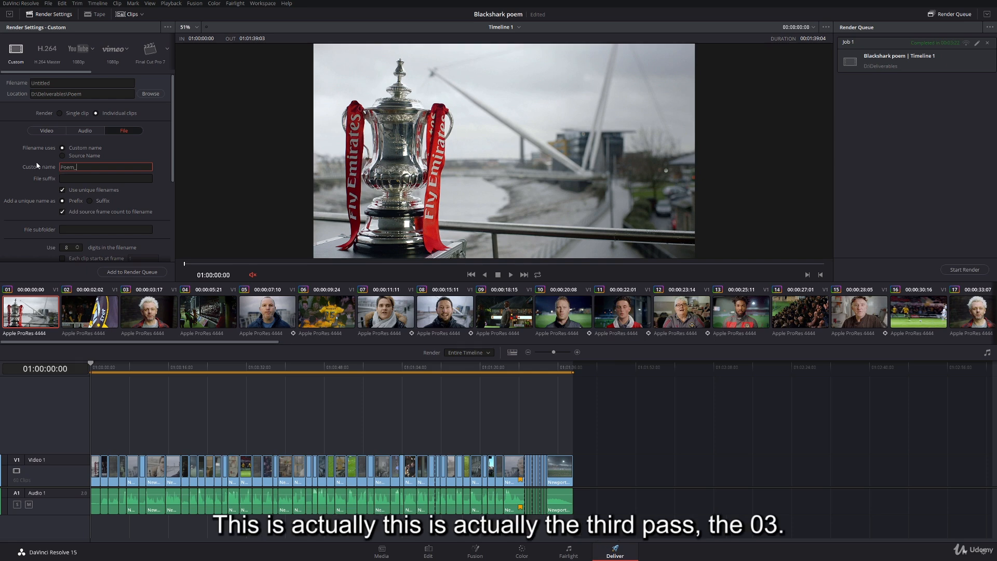
pyautogui.write('03_MJF')
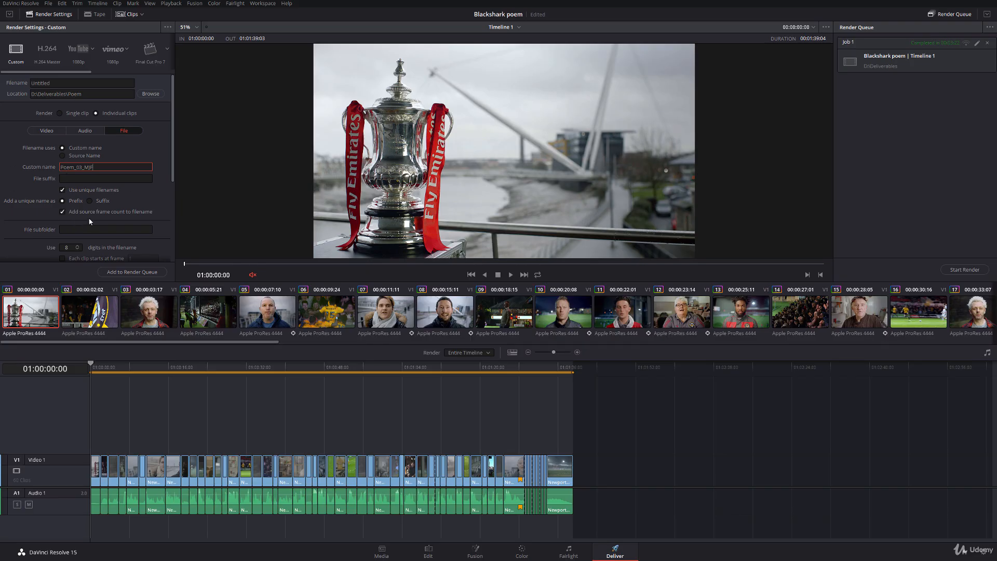
pyautogui.click(74, 214)
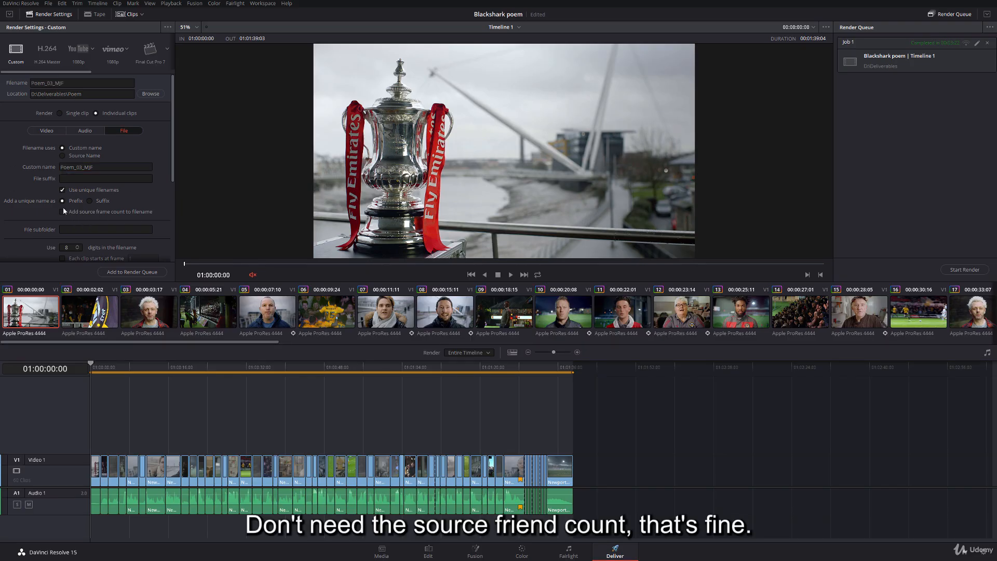
# - Queue and render the Blackshark poem individual-clips job, and save the project
pyautogui.scroll(-3, 37, 199)
pyautogui.scroll(-3, 36, 199)
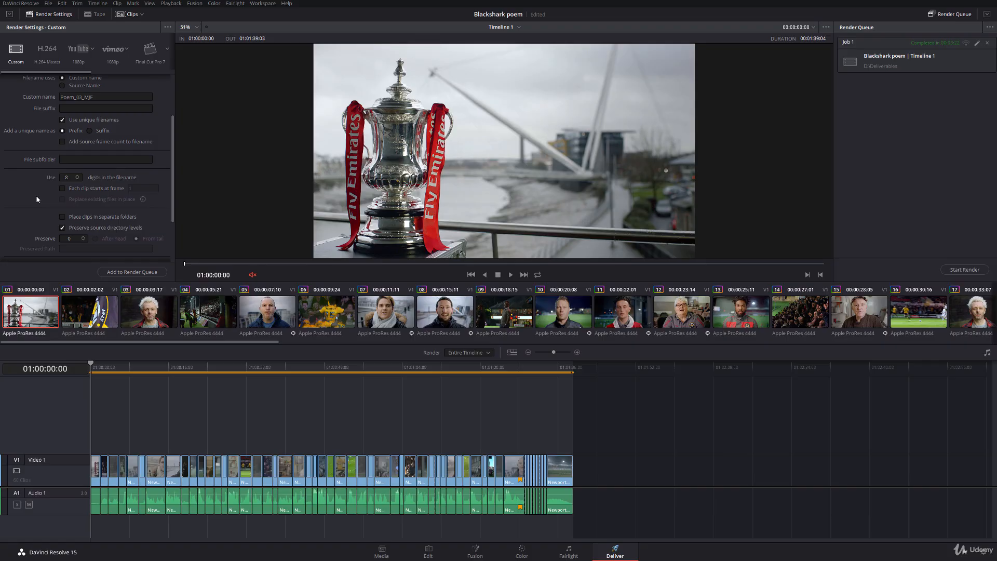
pyautogui.scroll(4, 35, 201)
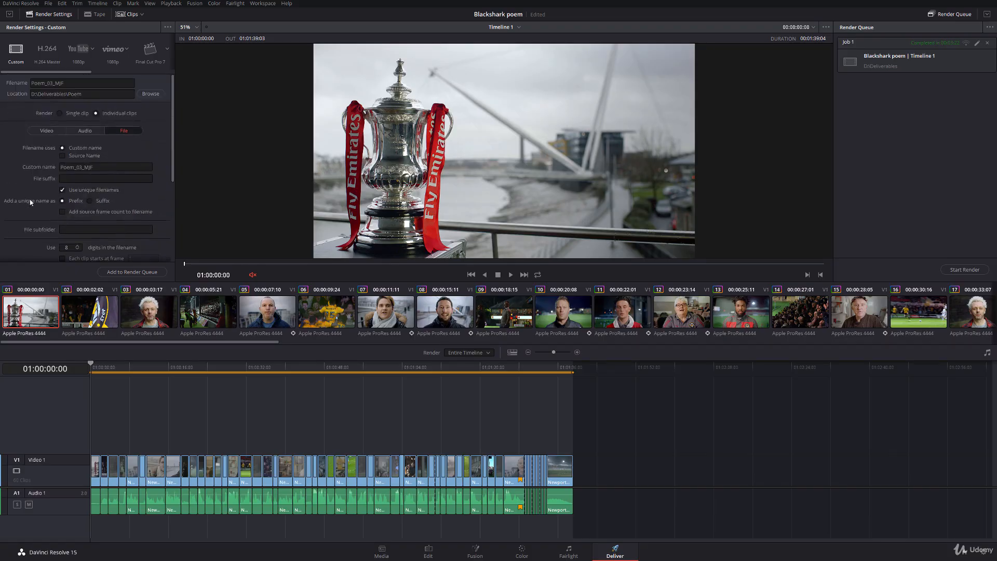
pyautogui.click(134, 272)
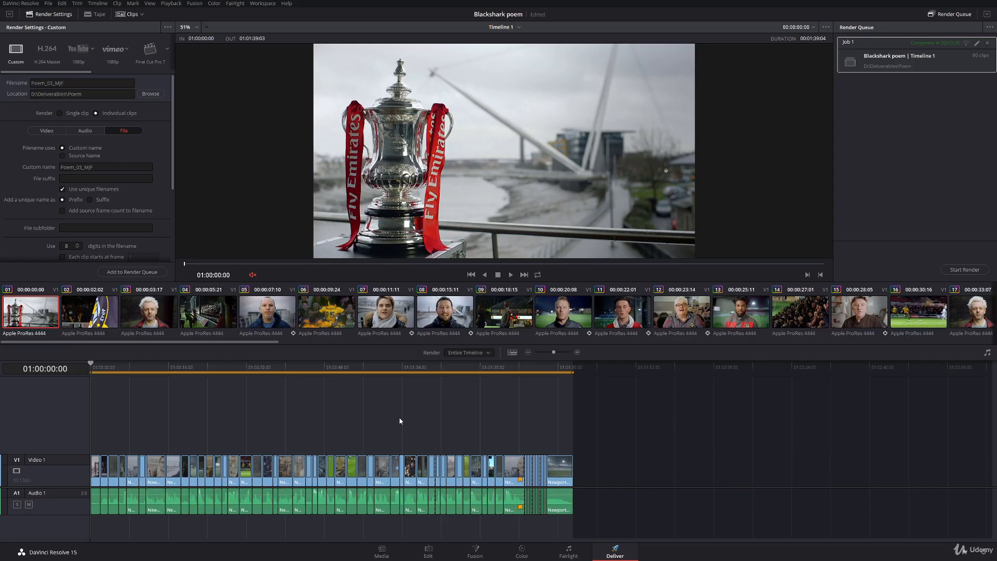
pyautogui.hotkey('ctrl', 's')
# - From the Edit page, export Timeline 1 as an FCP 7 XML V5 file named "Pome graded" in D:\Deliverables\Poem
pyautogui.hotkey('shift', '4')
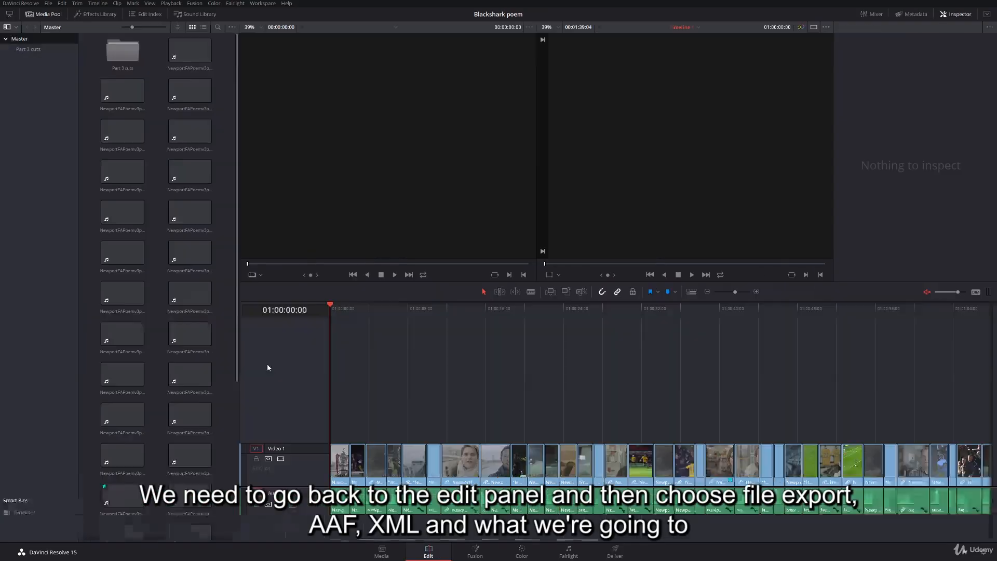
pyautogui.click(48, 4)
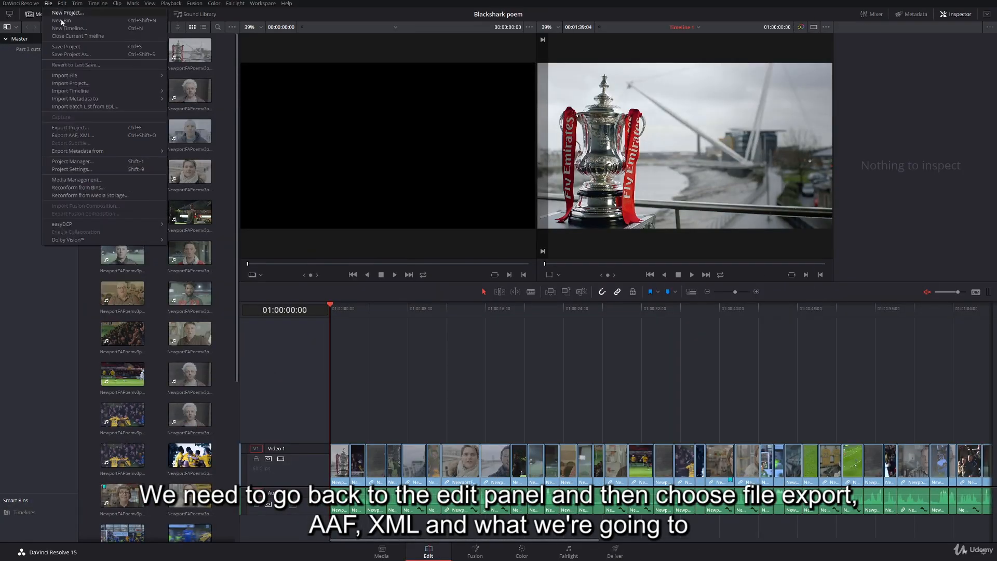
pyautogui.click(102, 135)
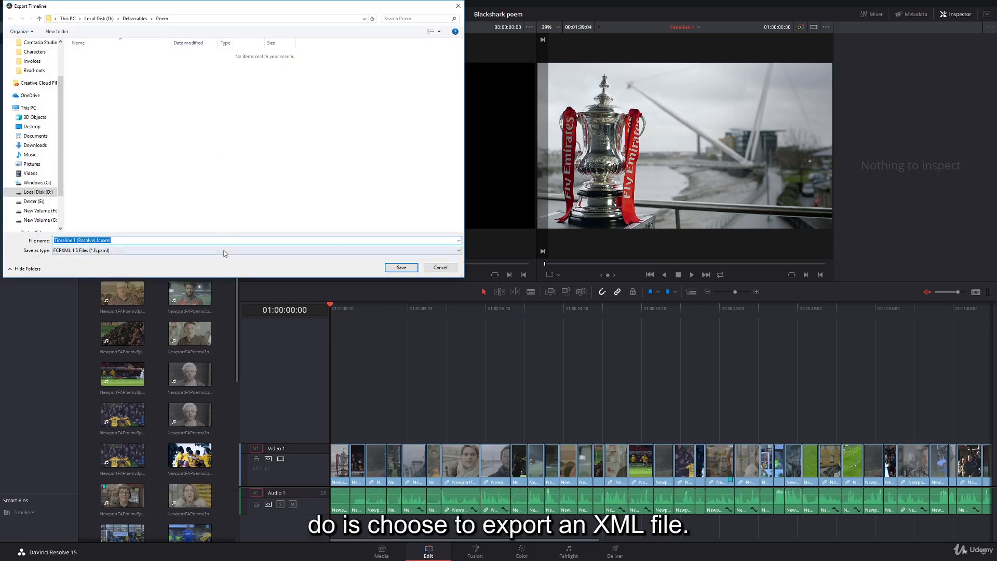
pyautogui.click(225, 253)
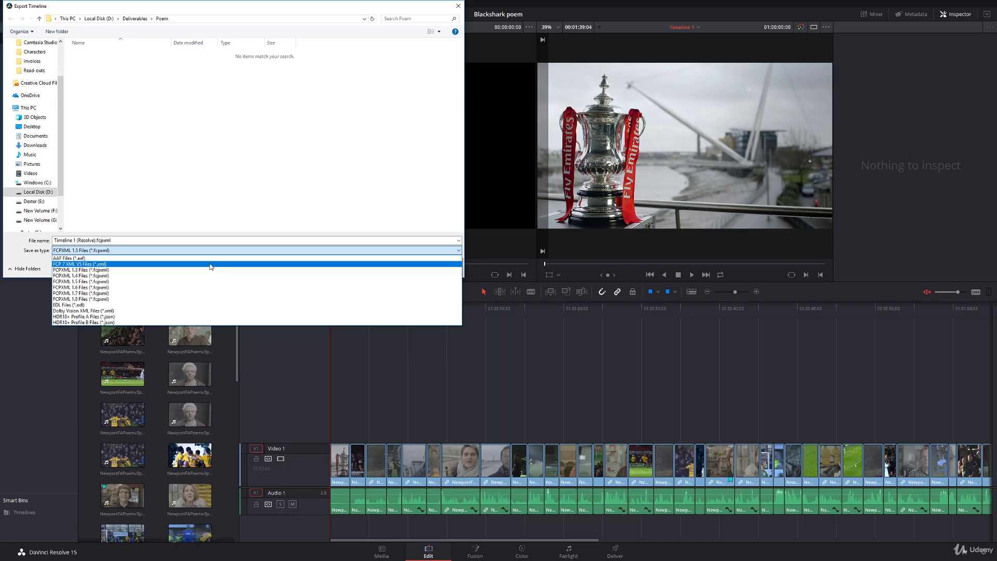
pyautogui.click(210, 264)
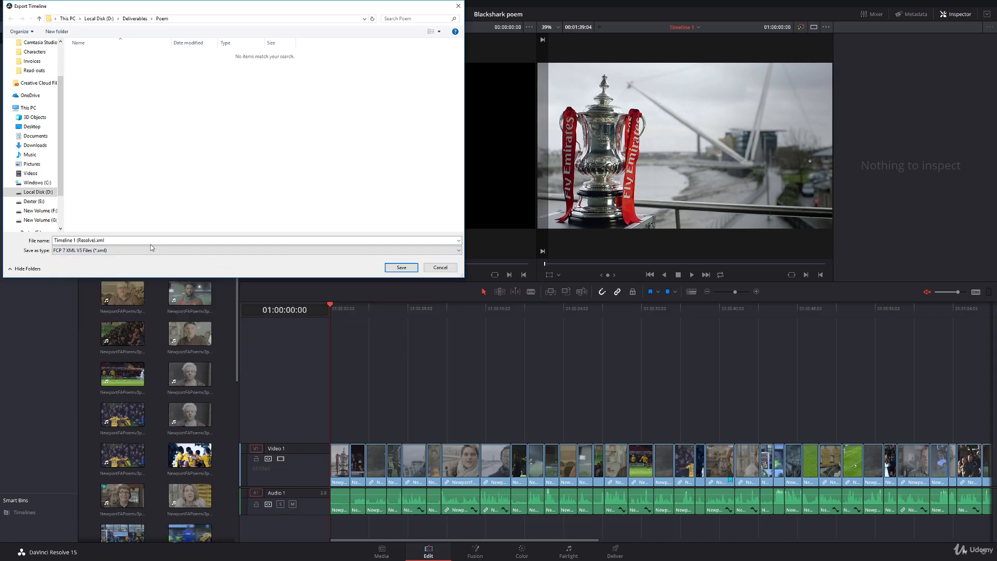
pyautogui.click(104, 240)
pyautogui.hotkey('ctrl', 'a')
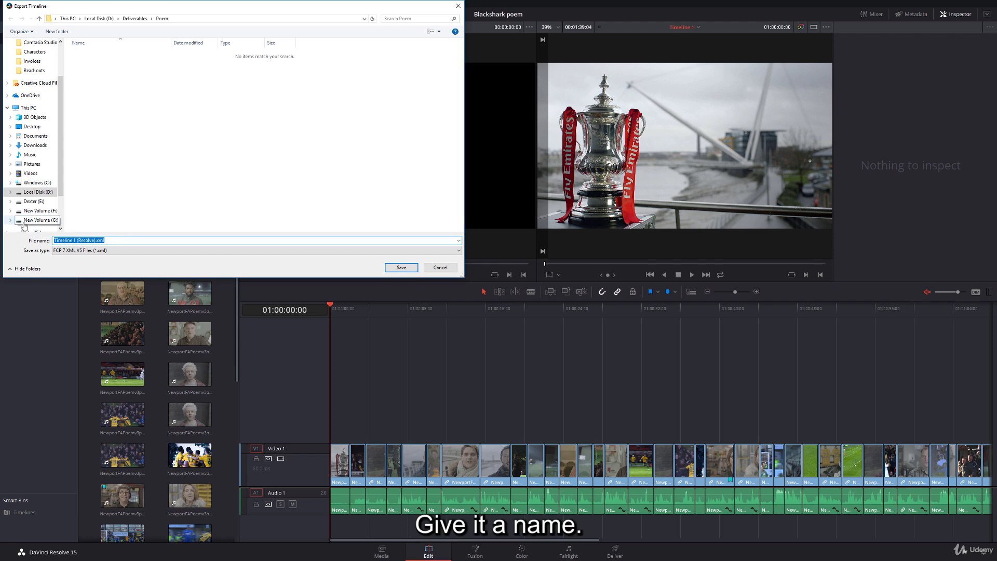
pyautogui.write('Pome gr')
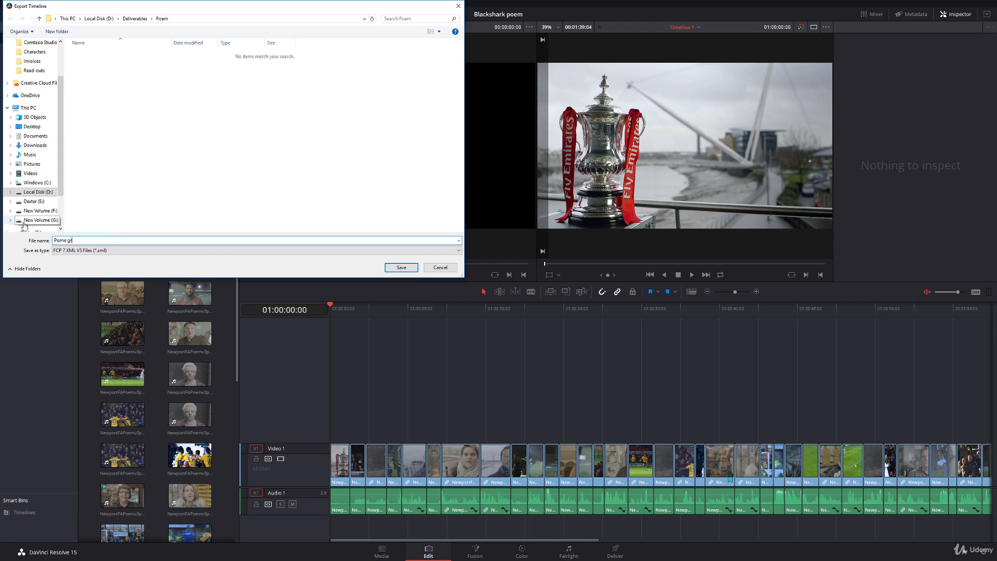
pyautogui.write('aded')
pyautogui.click(400, 267)
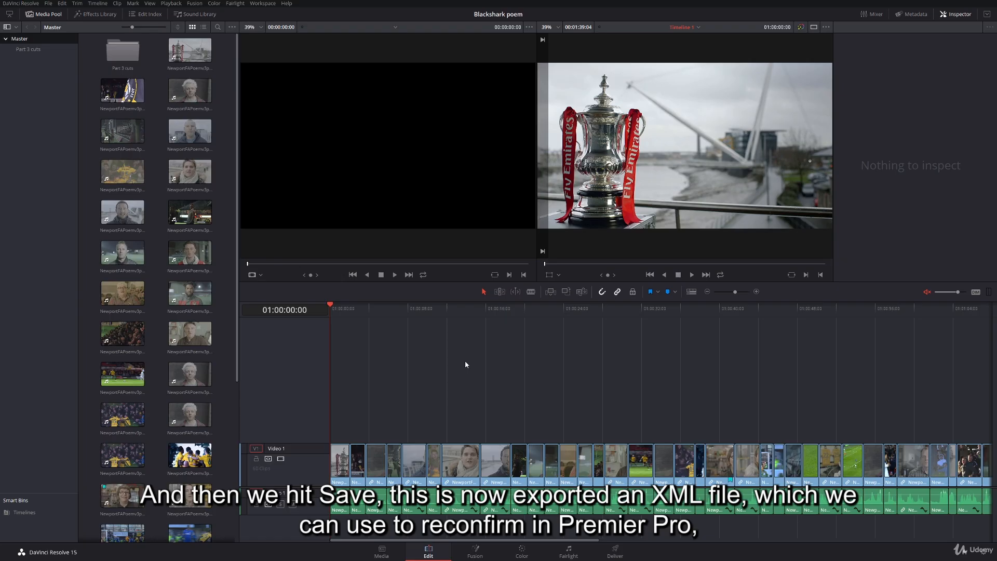
# - Switch to Premiere Pro and import "Pome graded.xml" from D:\Deliverables\Poem into the XML Demo project
pyautogui.press('super')
pyautogui.click(334, 553)
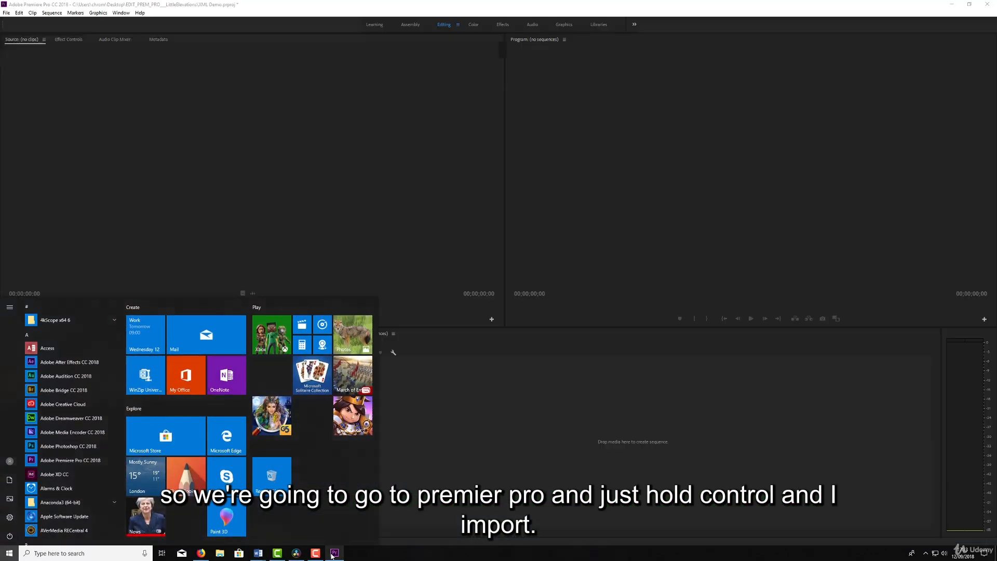
pyautogui.click(81, 411)
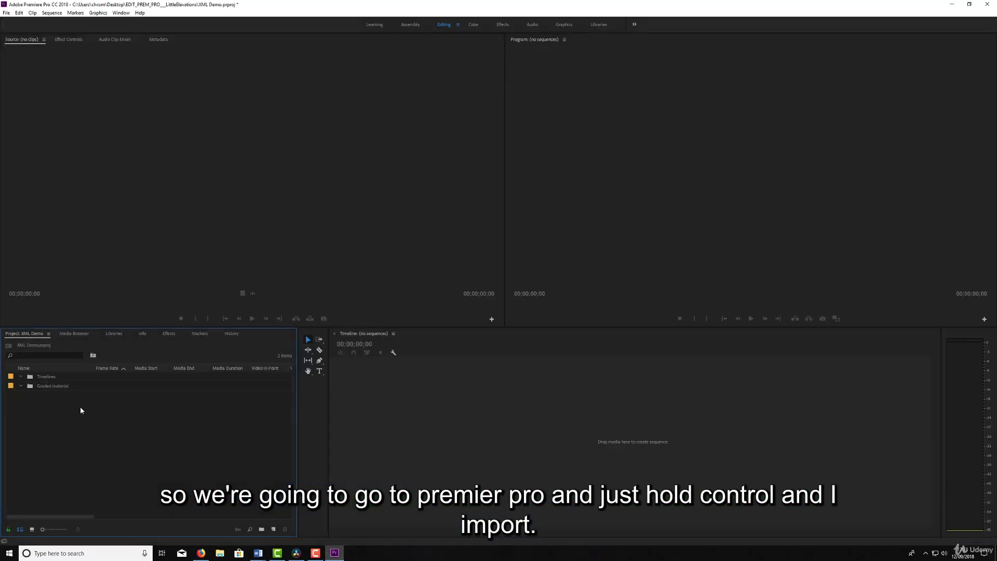
pyautogui.hotkey('ctrl', 'i')
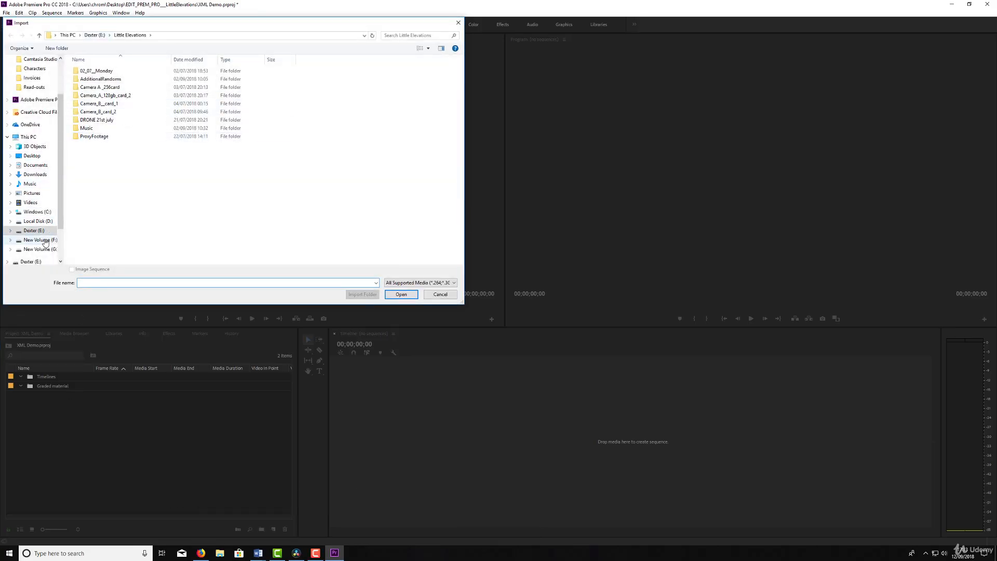
pyautogui.click(38, 221)
pyautogui.doubleClick(222, 80)
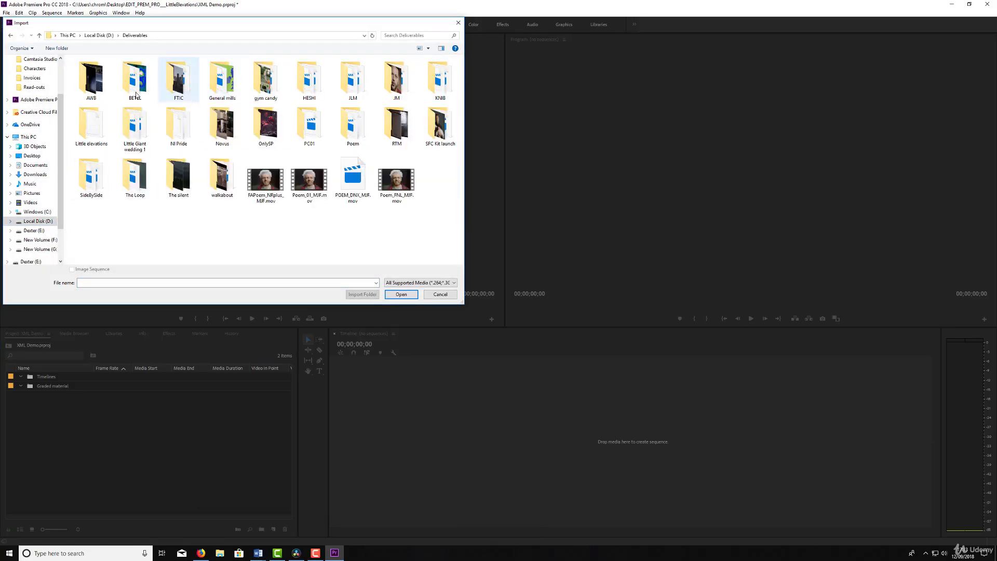
pyautogui.doubleClick(357, 126)
pyautogui.click(92, 82)
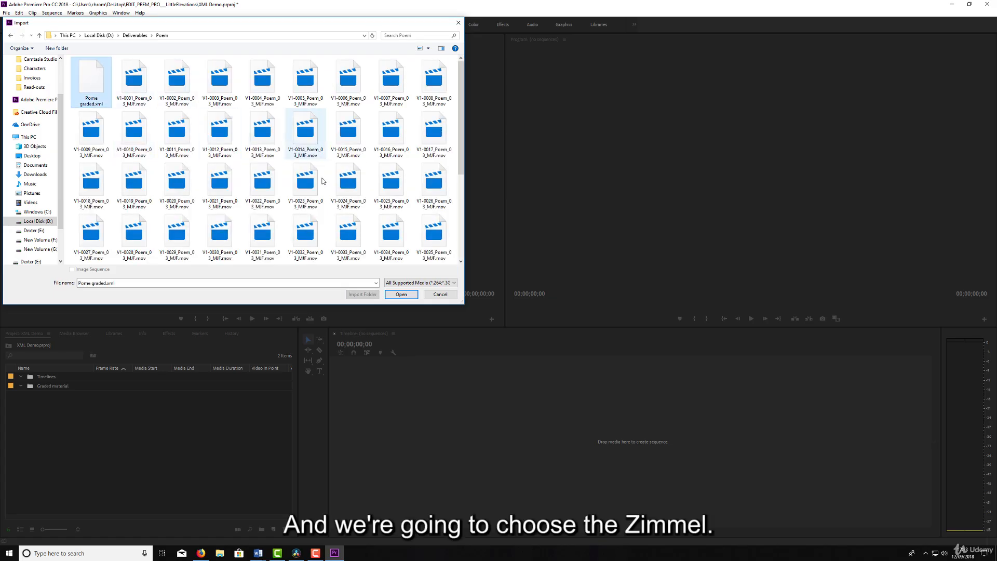
pyautogui.click(400, 294)
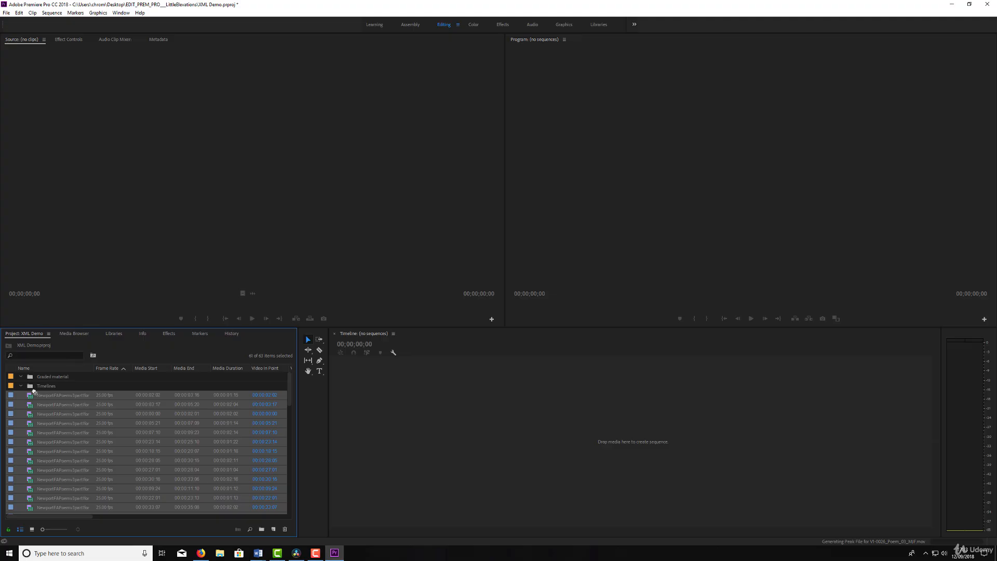
# - Sort the imported clips into the "Graded material" bin and the Timeline 1 (Resolve) sequence into the "Timelines" bin
pyautogui.moveTo(37, 382); pyautogui.dragTo(37, 378)
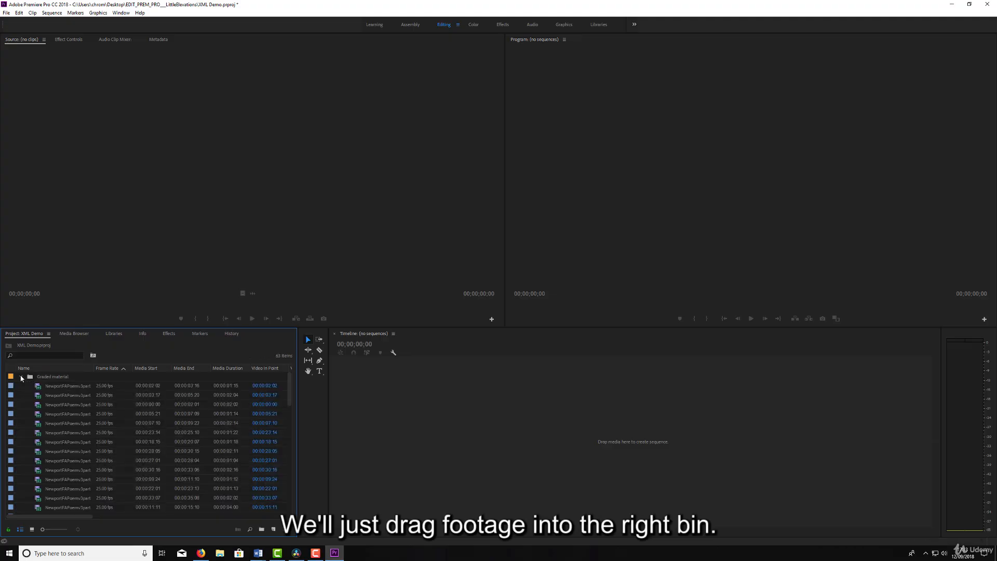
pyautogui.scroll(-6, 289, 434)
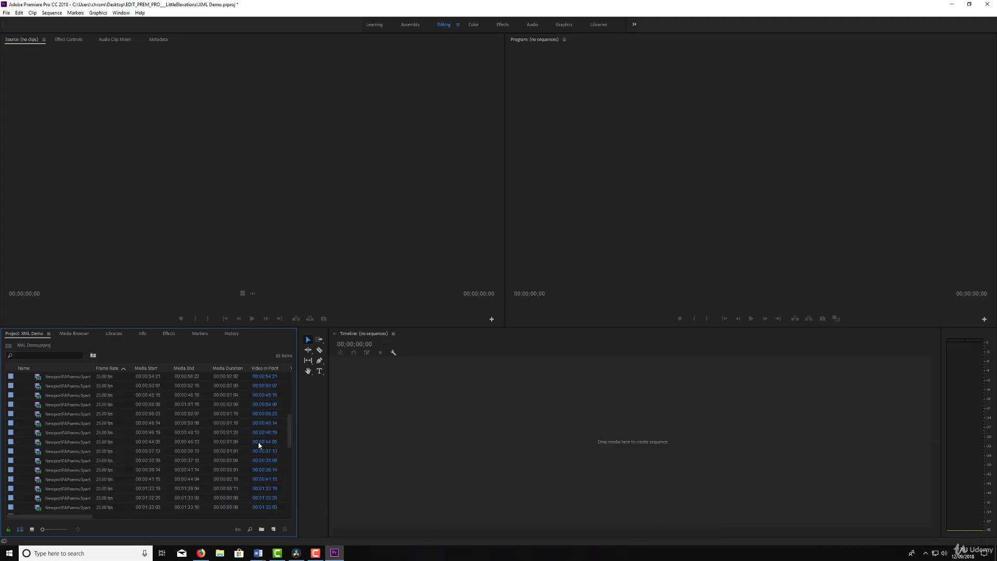
pyautogui.scroll(-8, 289, 434)
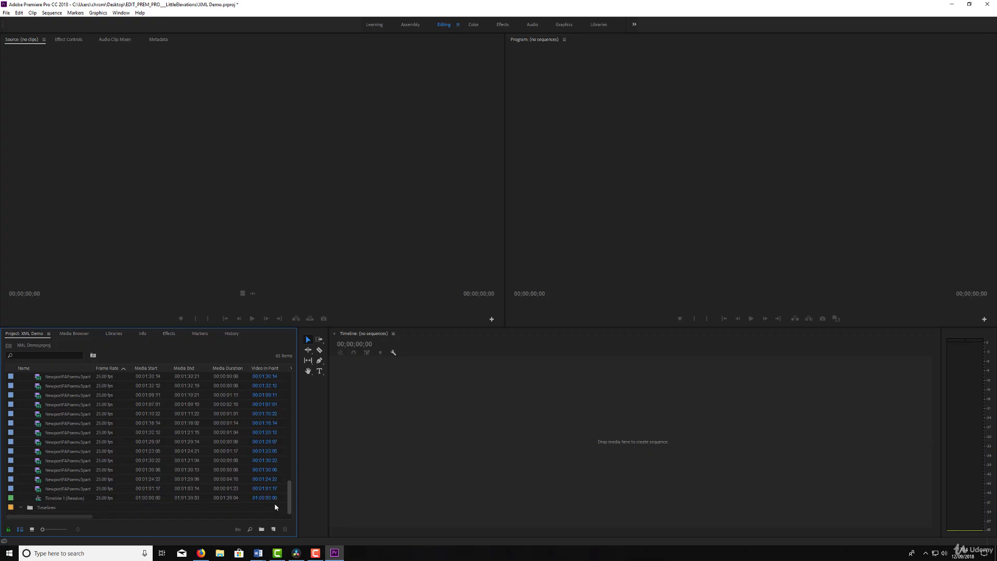
pyautogui.moveTo(36, 499); pyautogui.dragTo(36, 509)
pyautogui.moveTo(289, 478); pyautogui.dragTo(218, 386)
pyautogui.click(21, 377)
pyautogui.click(21, 386)
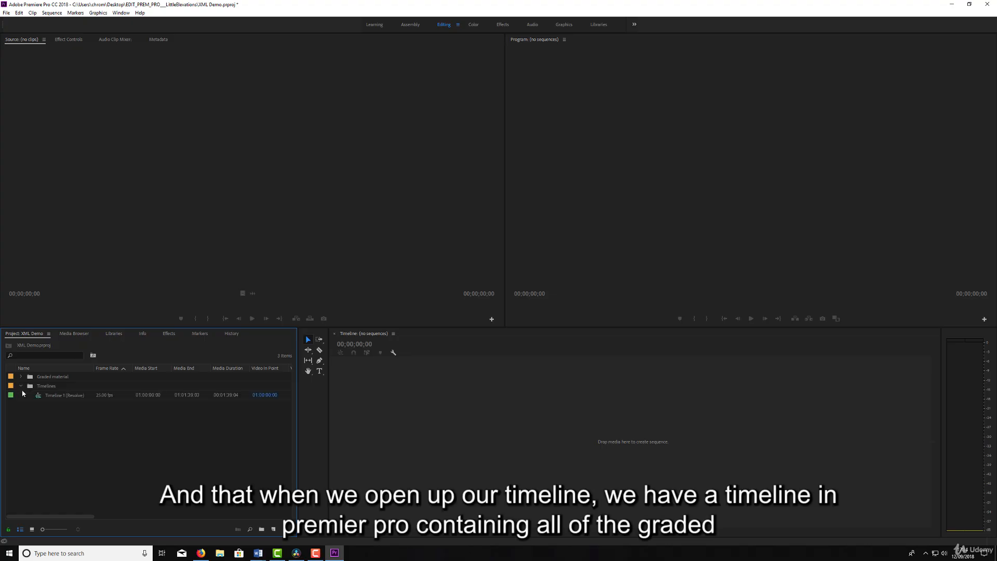
# - Open the Timeline 1 (Resolve) sequence and scrub through it to check the graded clips
pyautogui.doubleClick(40, 396)
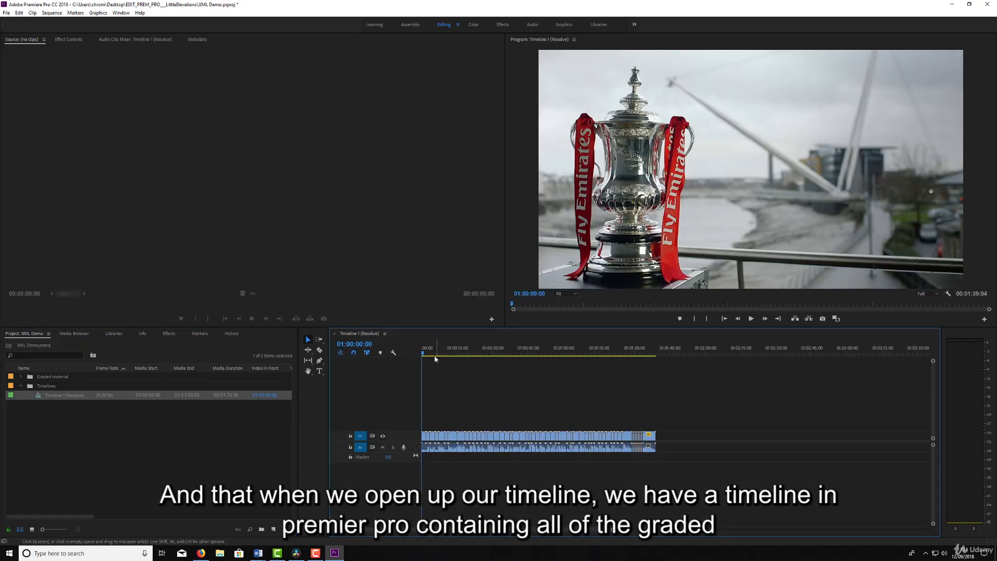
pyautogui.moveTo(436, 353); pyautogui.dragTo(464, 353)
pyautogui.moveTo(493, 353); pyautogui.dragTo(646, 364)
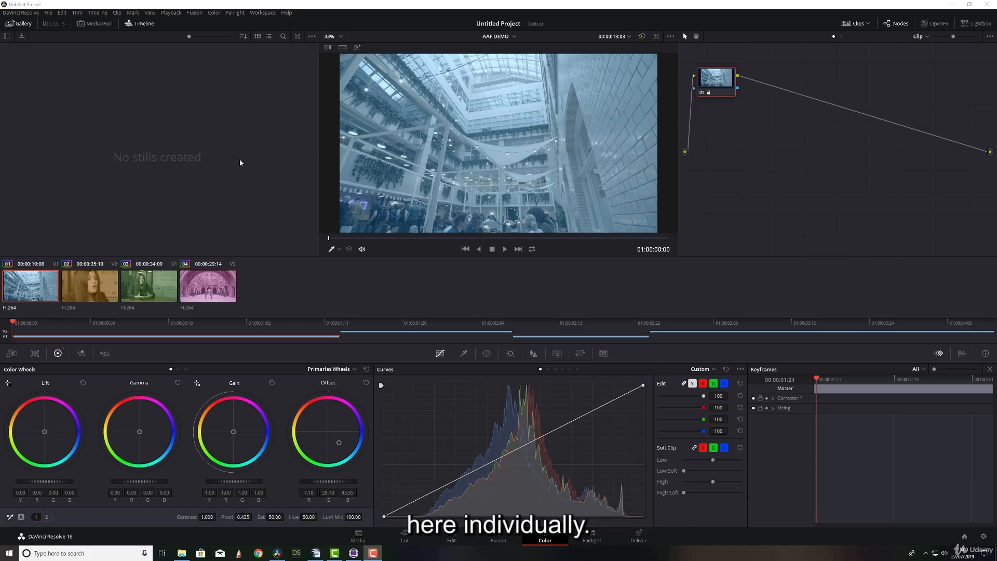
# - In DaVinci Resolve, go to the Deliver page for the AAF DEMO timeline and apply the AVID AAF render preset
pyautogui.click(639, 536)
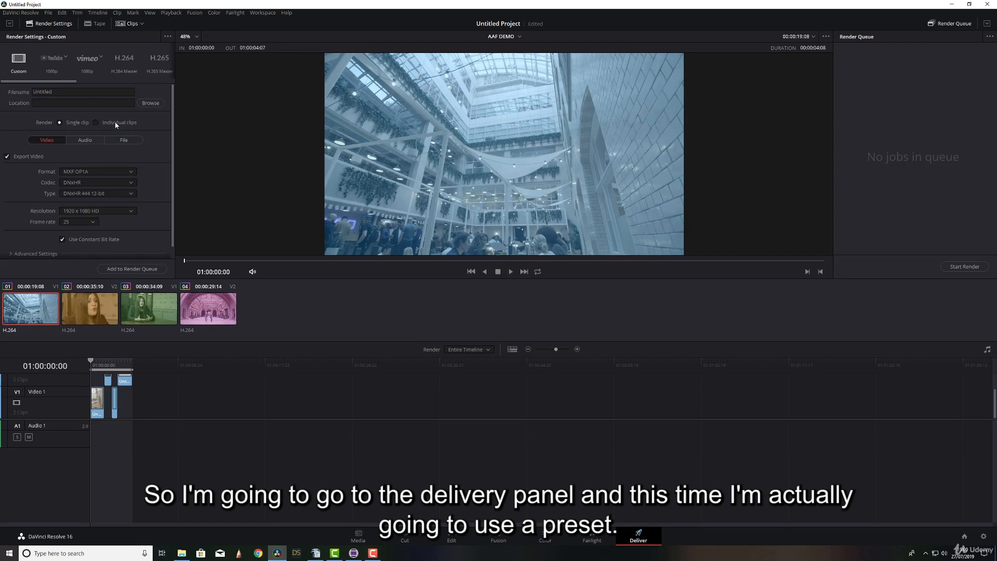
pyautogui.moveTo(68, 81); pyautogui.dragTo(151, 81)
pyautogui.click(137, 58)
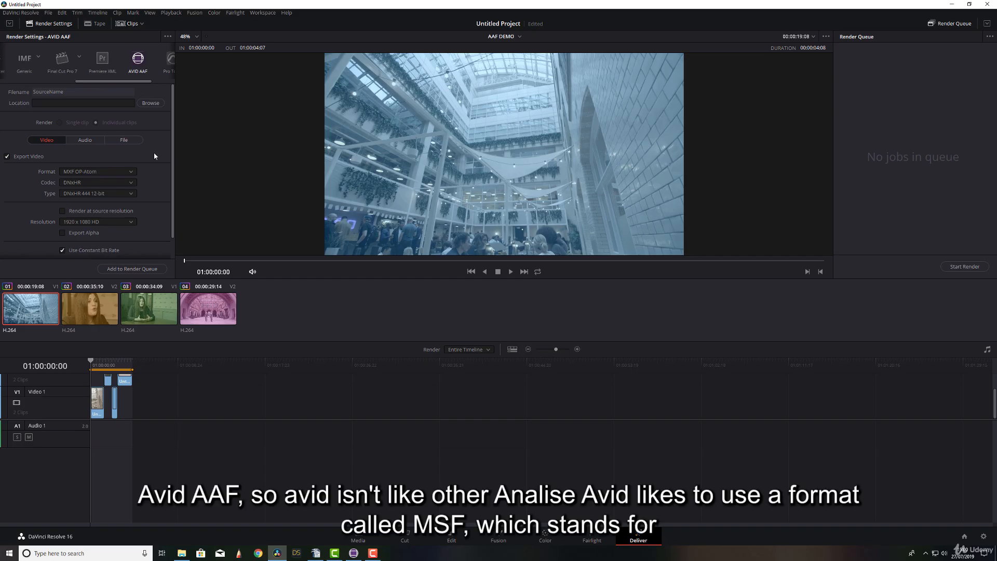
# - Add 13 frame handles to the AVID AAF render in its advanced video settings
pyautogui.scroll(-1, 176, 163)
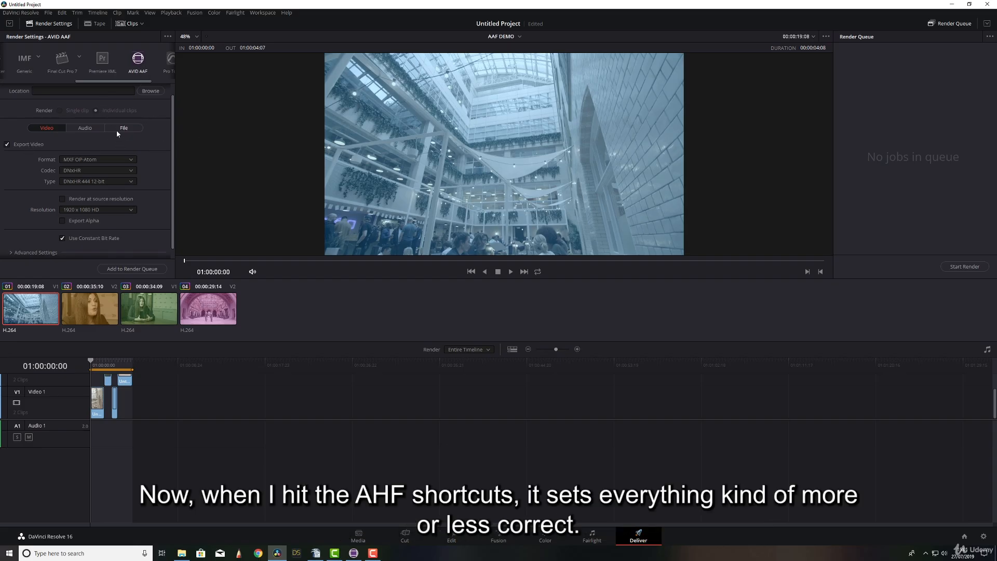
pyautogui.scroll(1, 151, 141)
pyautogui.scroll(-3, 147, 155)
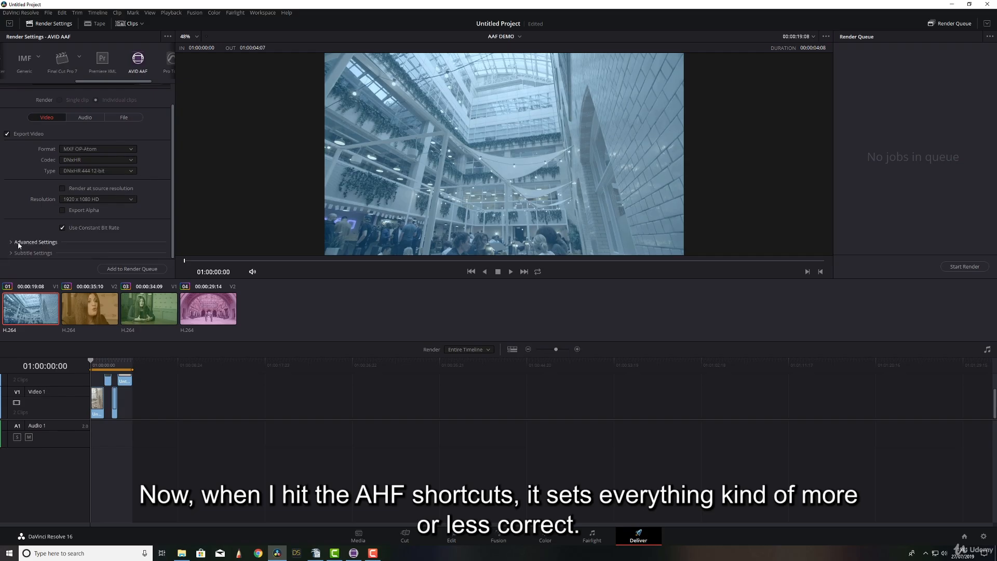
pyautogui.click(30, 196)
pyautogui.scroll(-8, 37, 192)
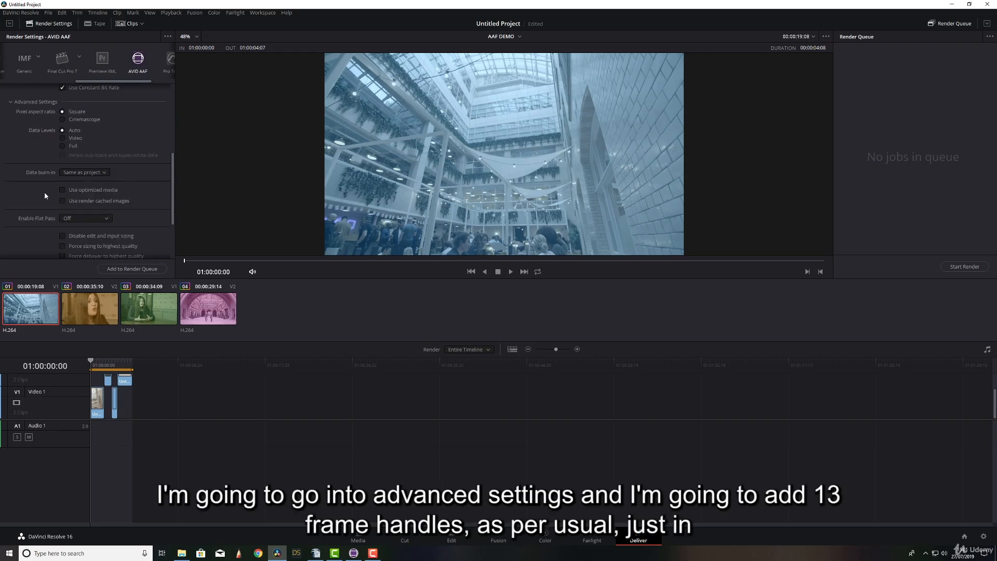
pyautogui.click(84, 229)
pyautogui.click(84, 229)
pyautogui.click(84, 229)
pyautogui.click(85, 230)
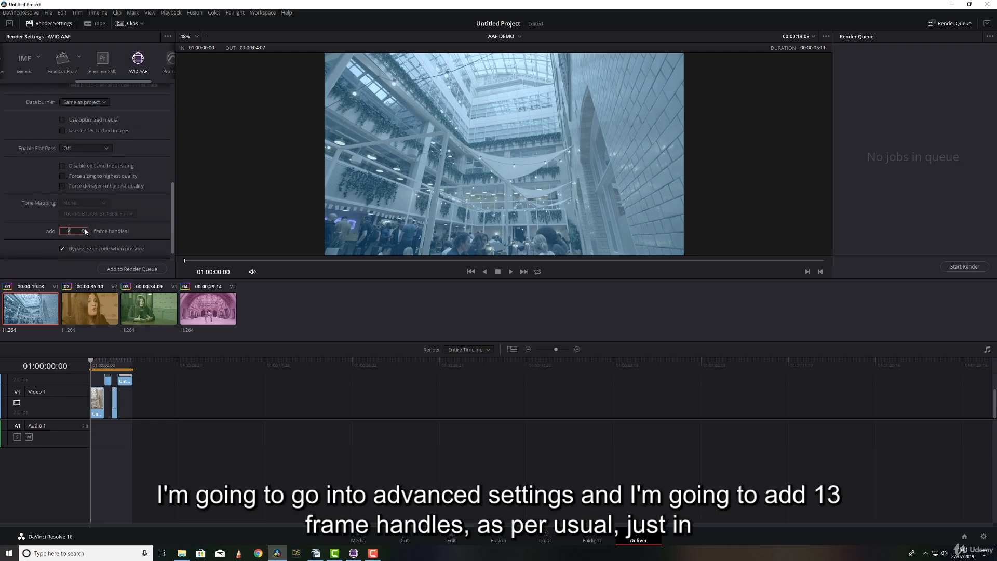
pyautogui.click(84, 229)
pyautogui.click(84, 229)
pyautogui.click(85, 229)
pyautogui.scroll(7, 87, 219)
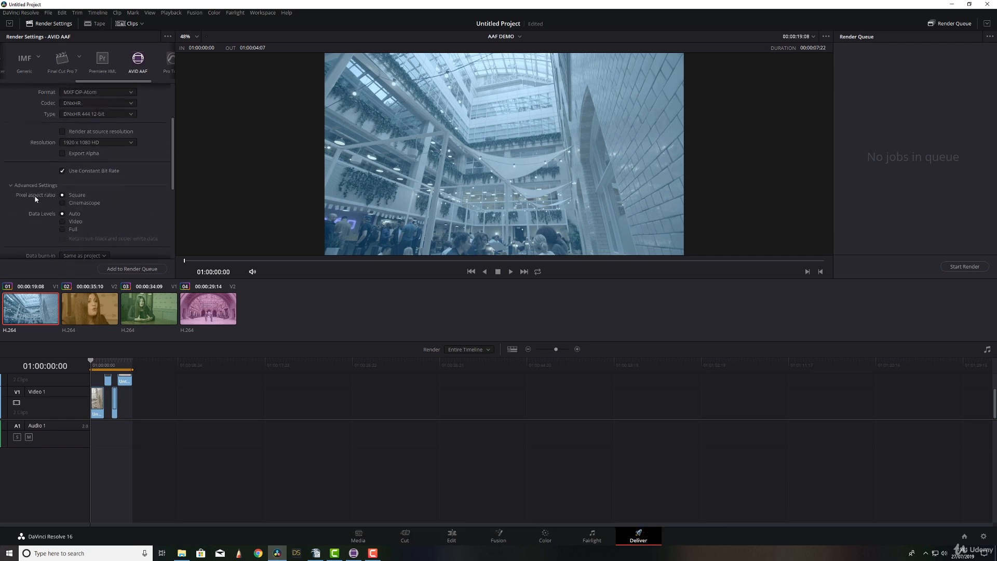
pyautogui.scroll(3, 63, 200)
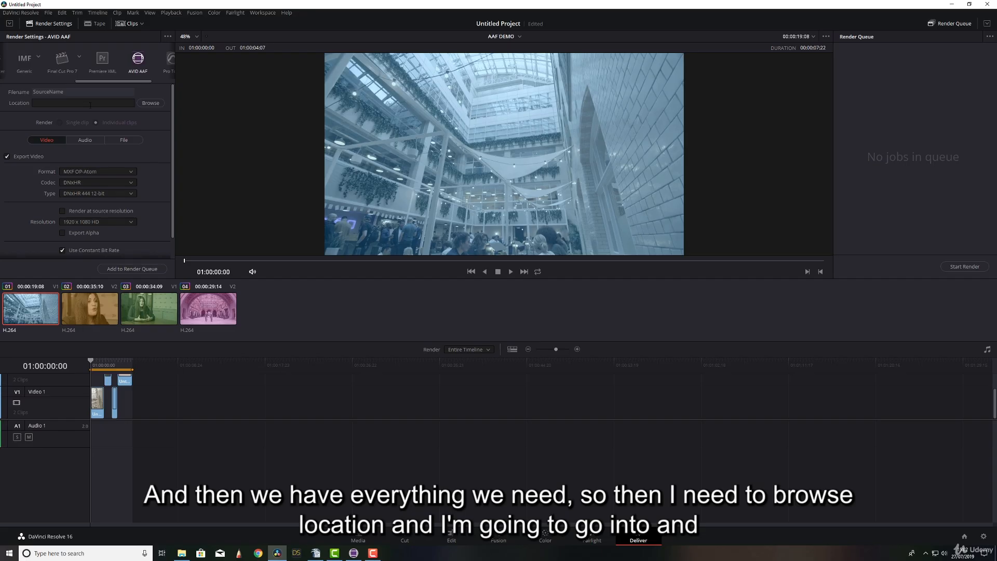
# - Set the render location to D:\Deliverables\AAF Demo, and queue and render the AAF DEMO job
pyautogui.click(150, 103)
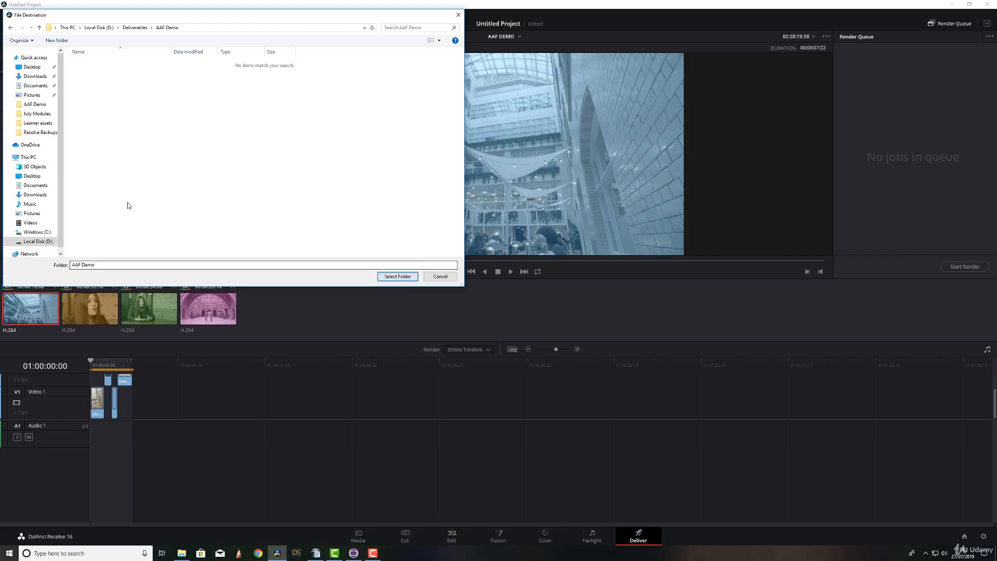
pyautogui.click(398, 276)
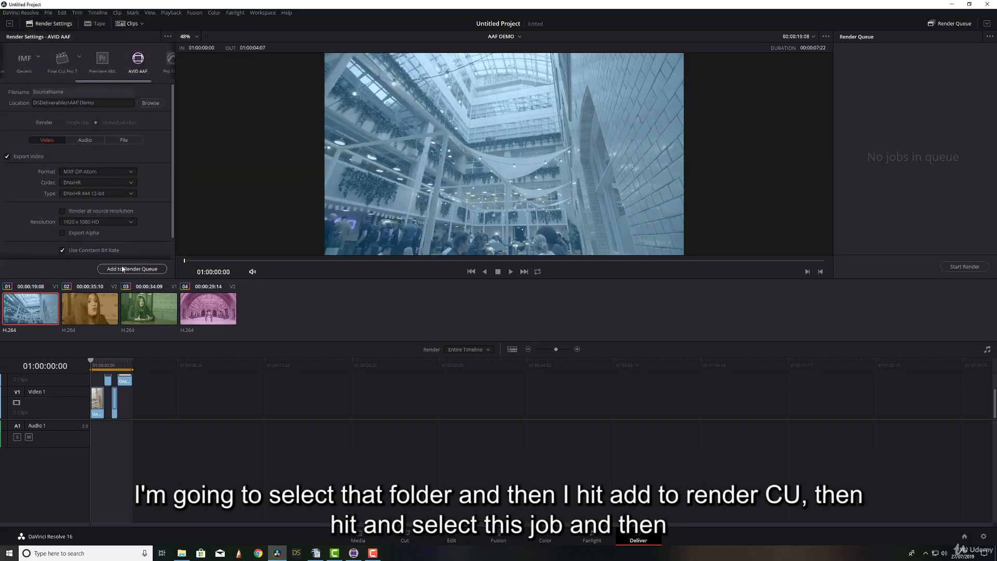
pyautogui.click(123, 268)
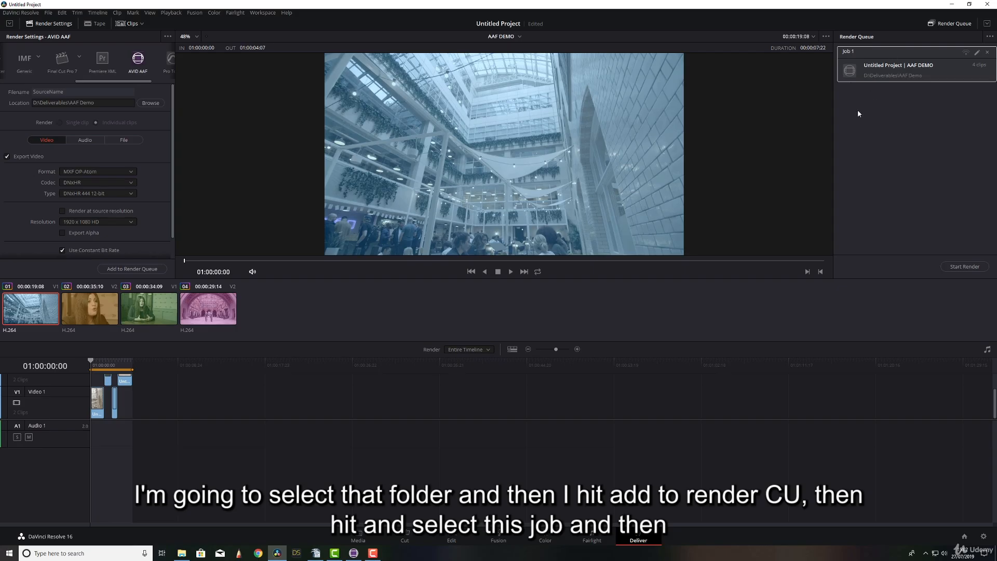
pyautogui.click(955, 268)
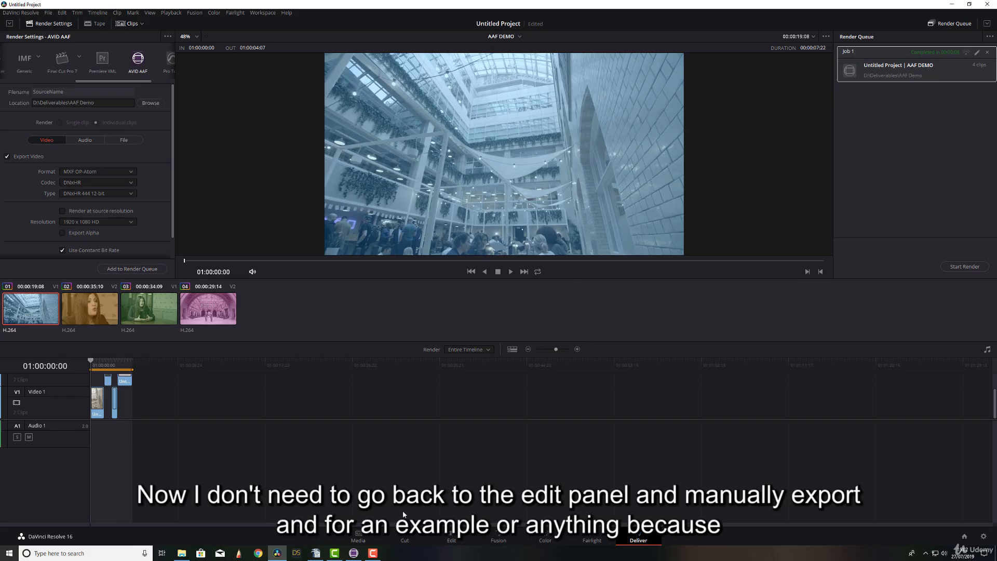
# - Save the current project under the name AAF Demo and close DaVinci Resolve
pyautogui.click(47, 13)
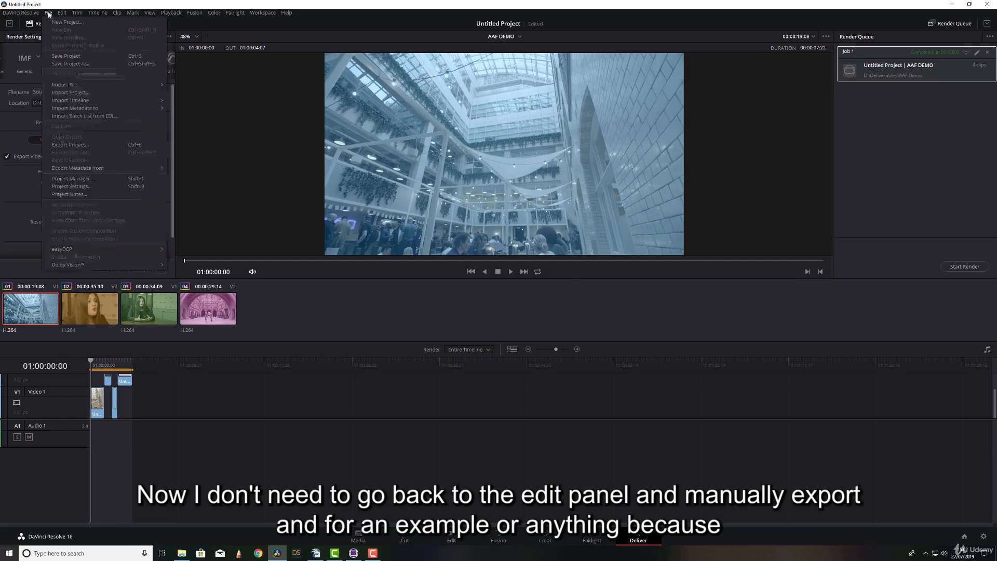
pyautogui.click(910, 140)
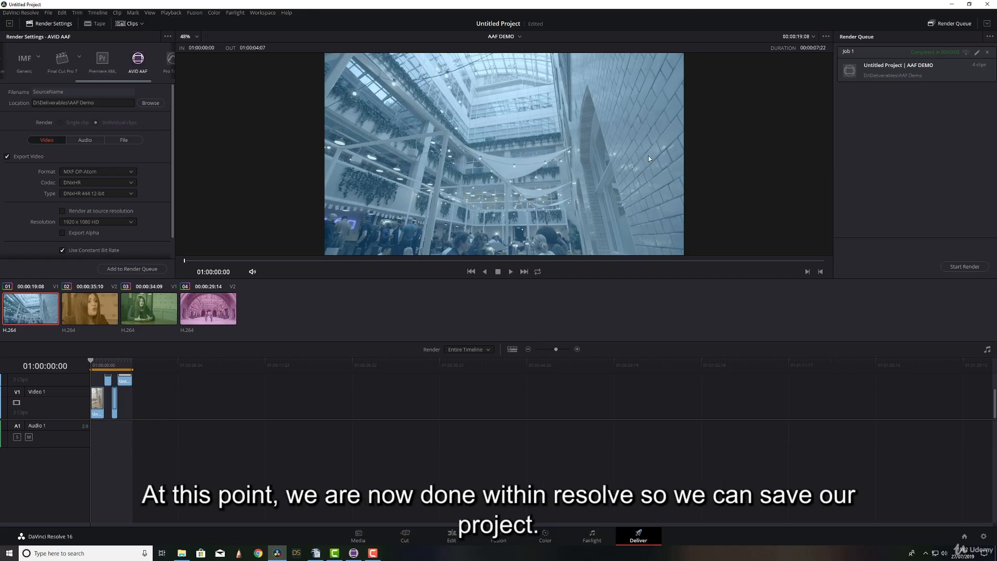
pyautogui.click(47, 13)
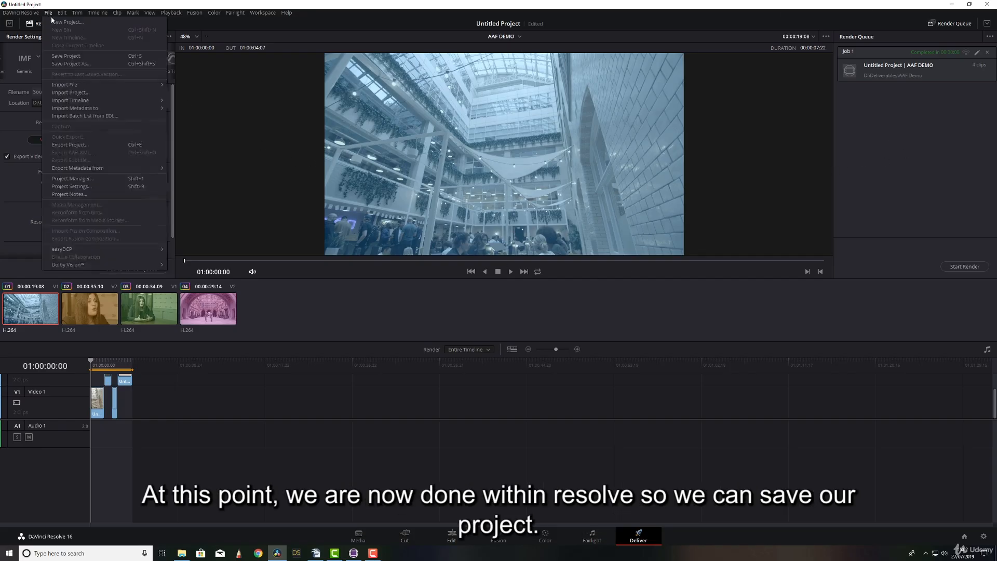
pyautogui.click(70, 55)
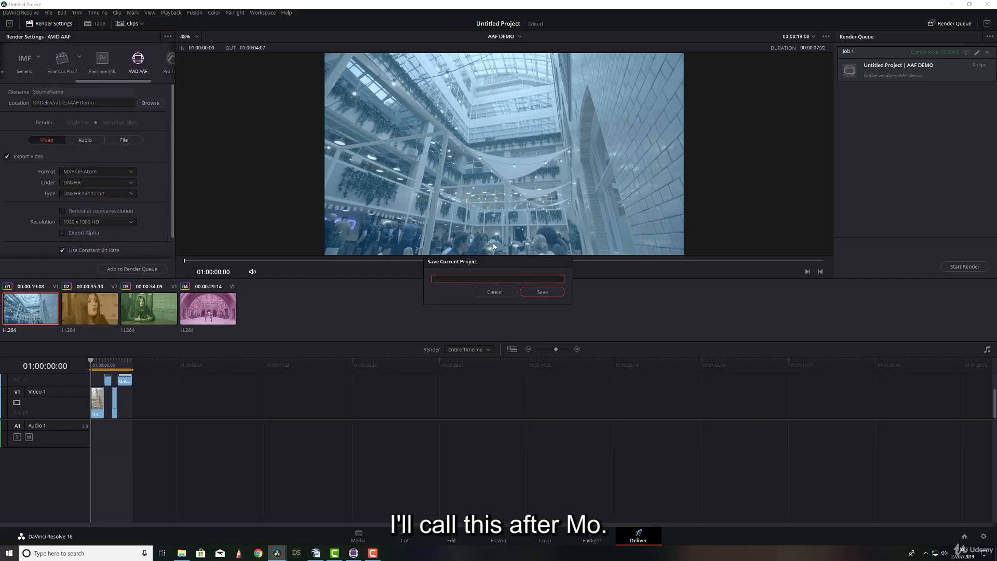
pyautogui.write('AAF Demo')
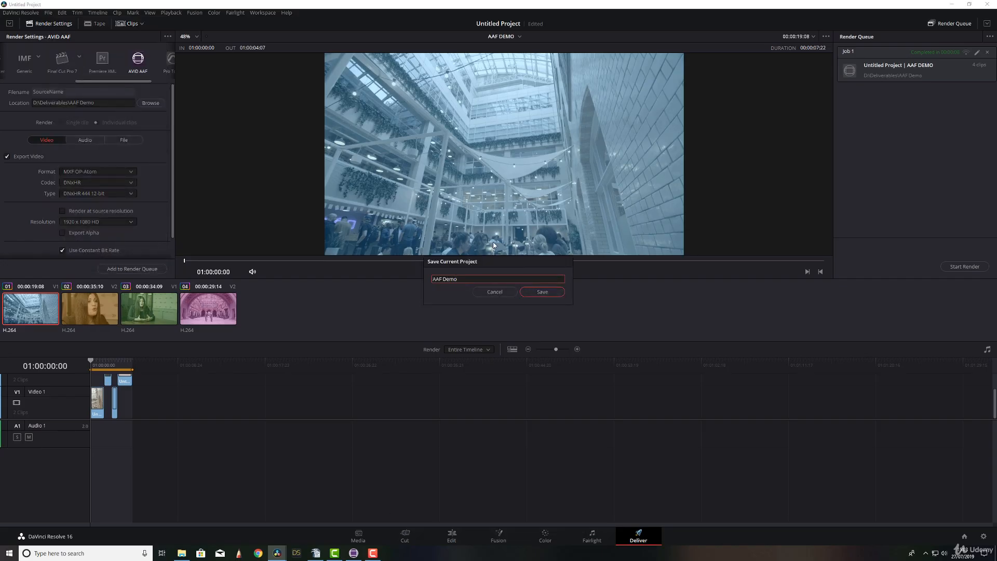
pyautogui.click(547, 291)
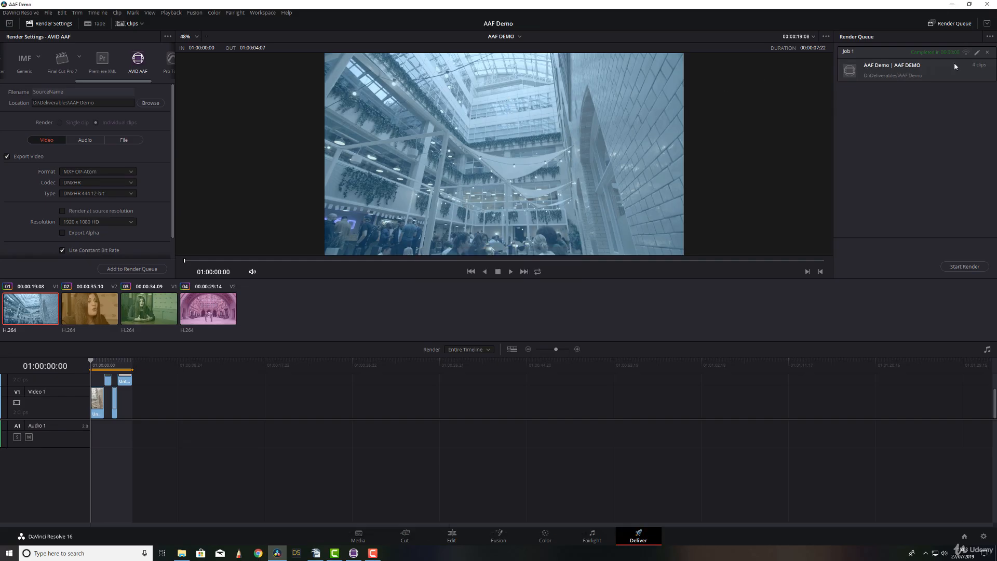
pyautogui.click(986, 4)
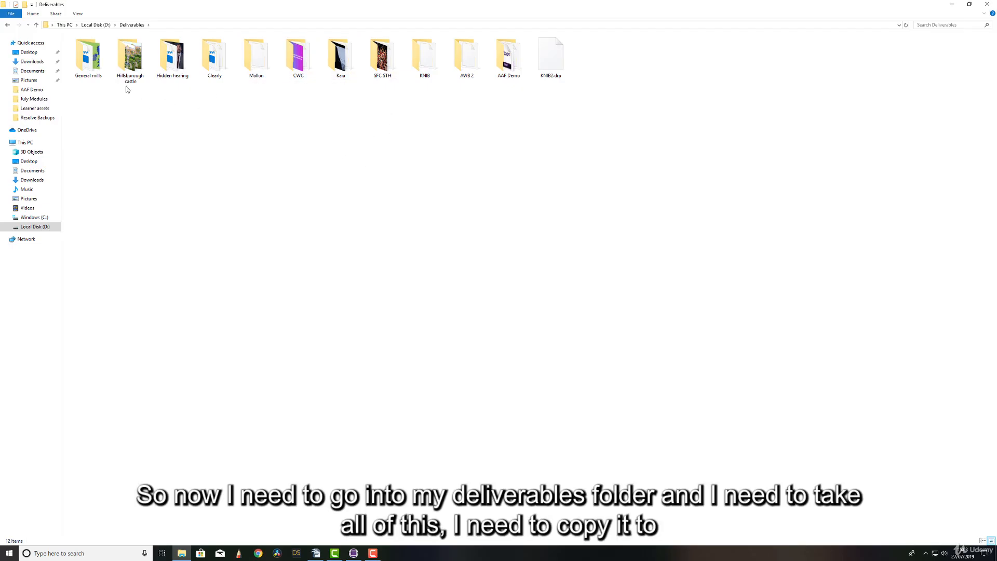
# - Copy all the rendered files from the AAF Demo deliverables folder and go to C:\Avid MediaFiles\MXF
pyautogui.doubleClick(509, 56)
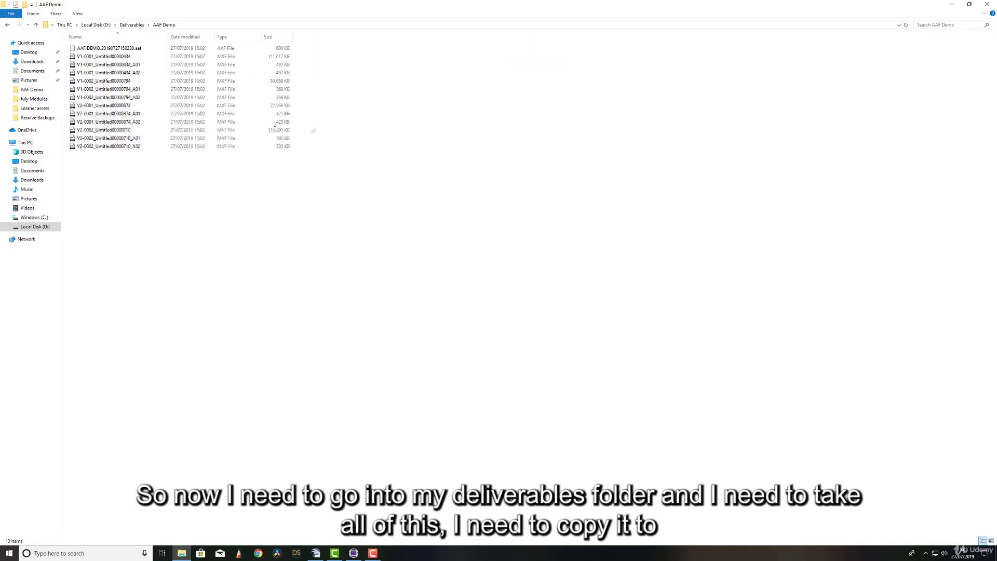
pyautogui.moveTo(124, 197); pyautogui.dragTo(119, 44)
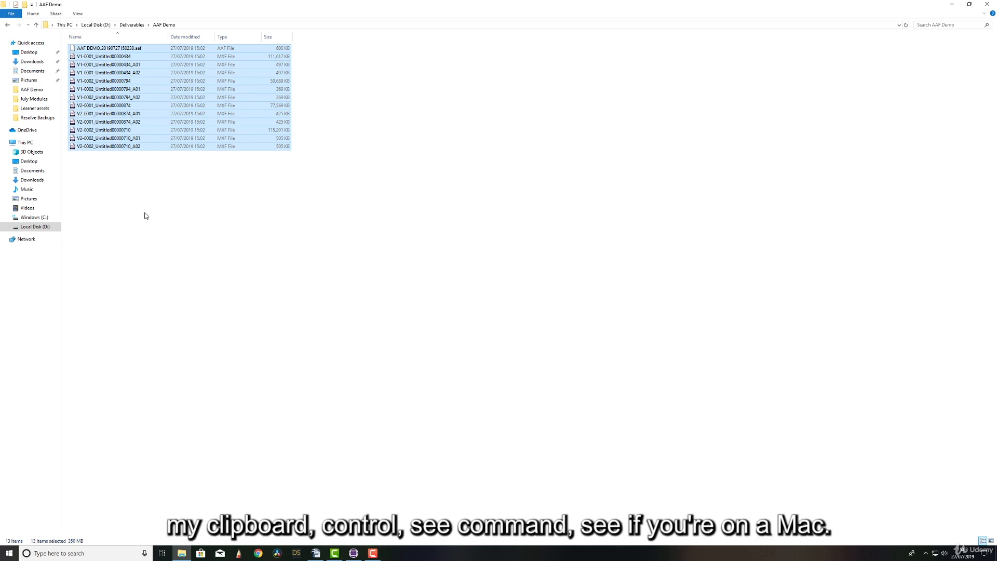
pyautogui.click(41, 217)
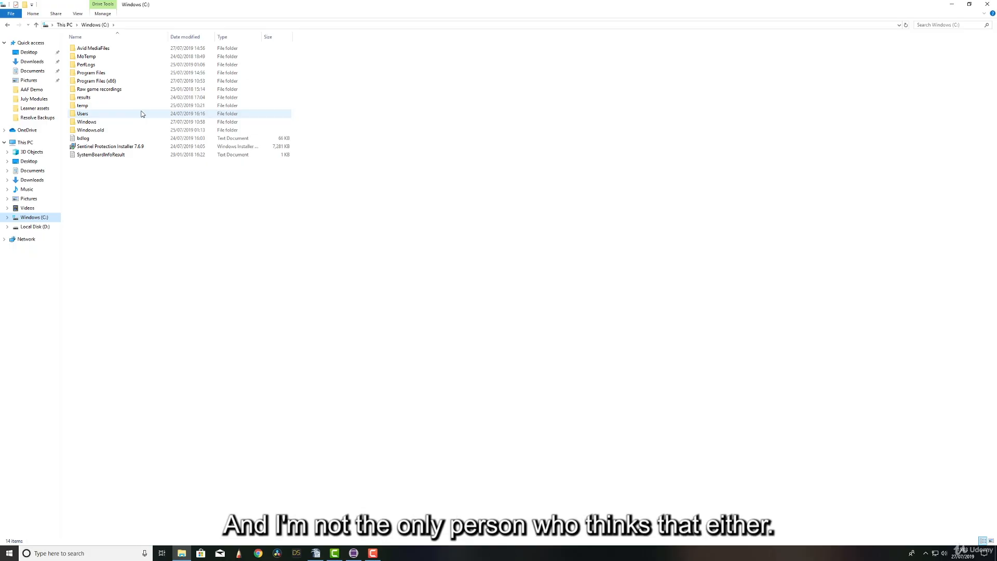
pyautogui.click(99, 49)
pyautogui.doubleClick(99, 48)
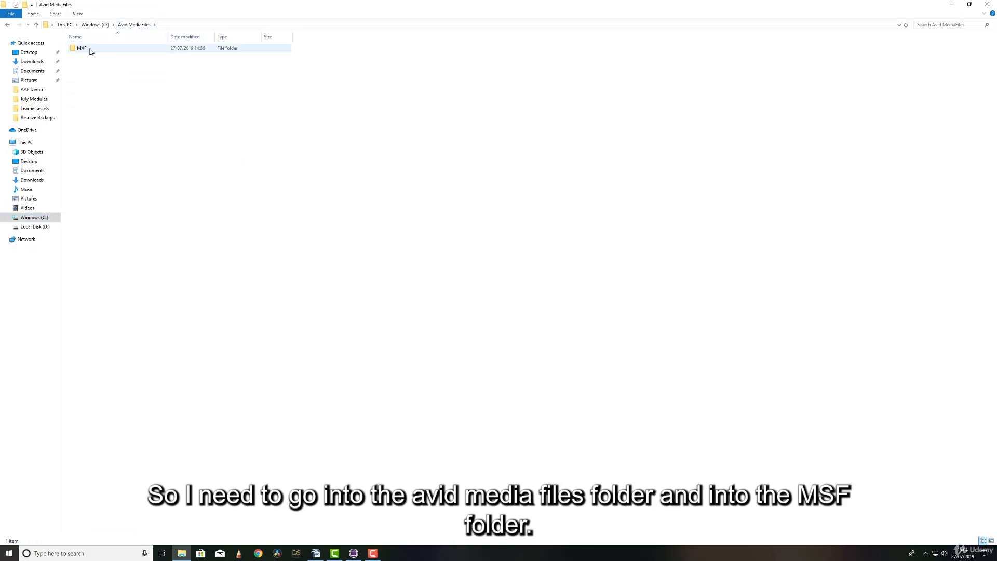
pyautogui.doubleClick(89, 48)
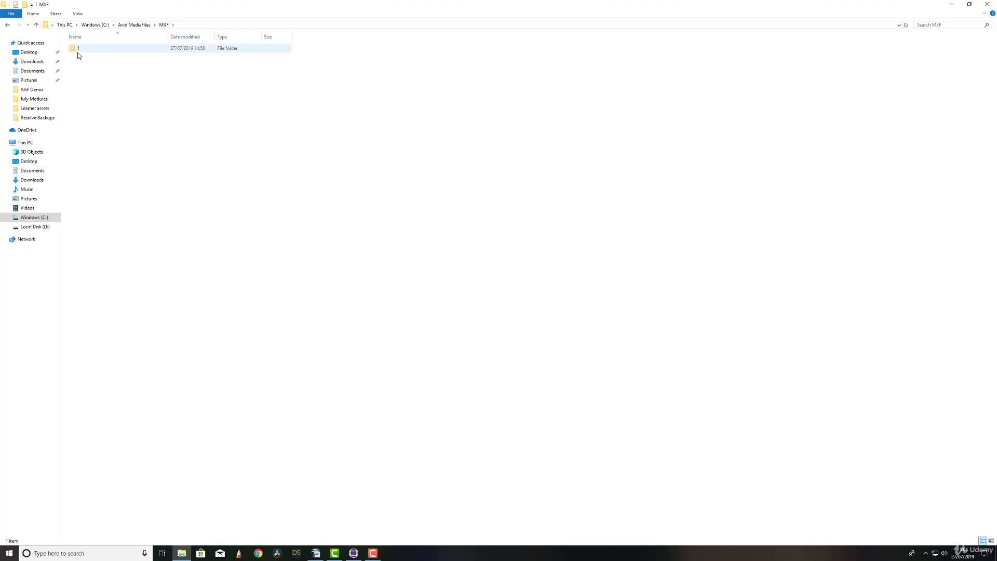
# - Create a new folder named 2 inside the MXF folder
pyautogui.moveTo(75, 49)
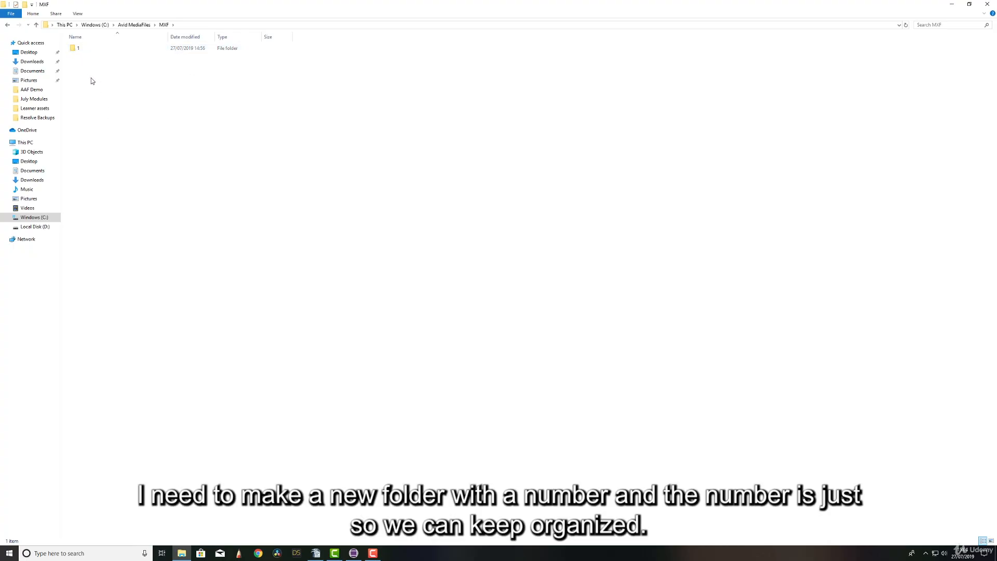
pyautogui.rightClick(91, 80)
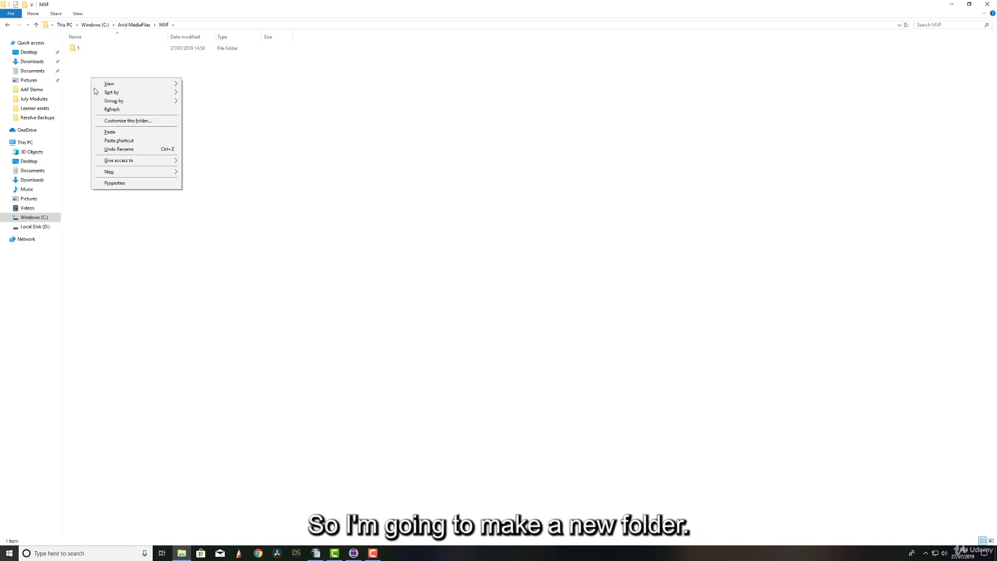
pyautogui.moveTo(138, 173)
pyautogui.click(204, 173)
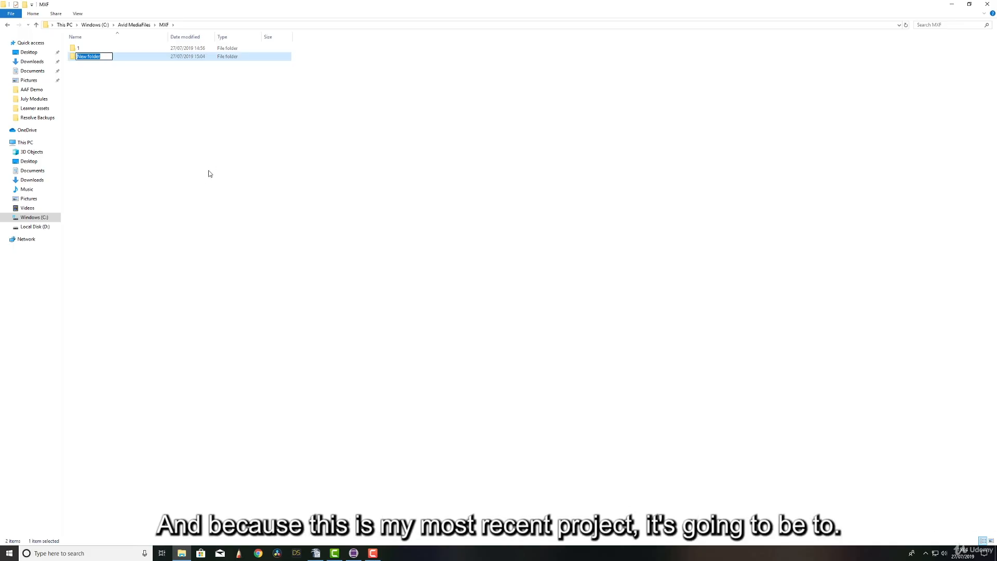
pyautogui.write('2')
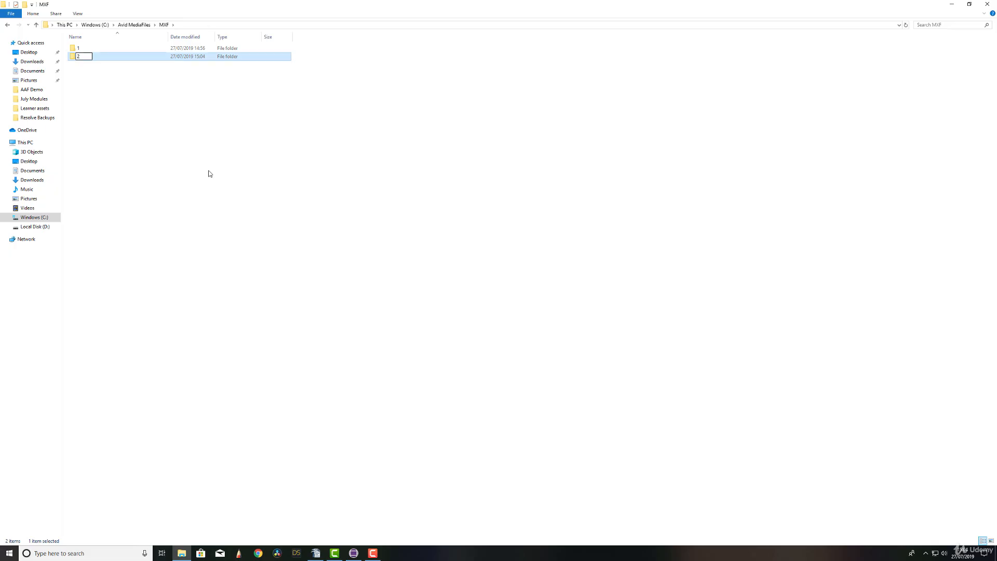
pyautogui.click(209, 173)
# - Paste the copied AAF and MXF files into folder 2
pyautogui.doubleClick(79, 56)
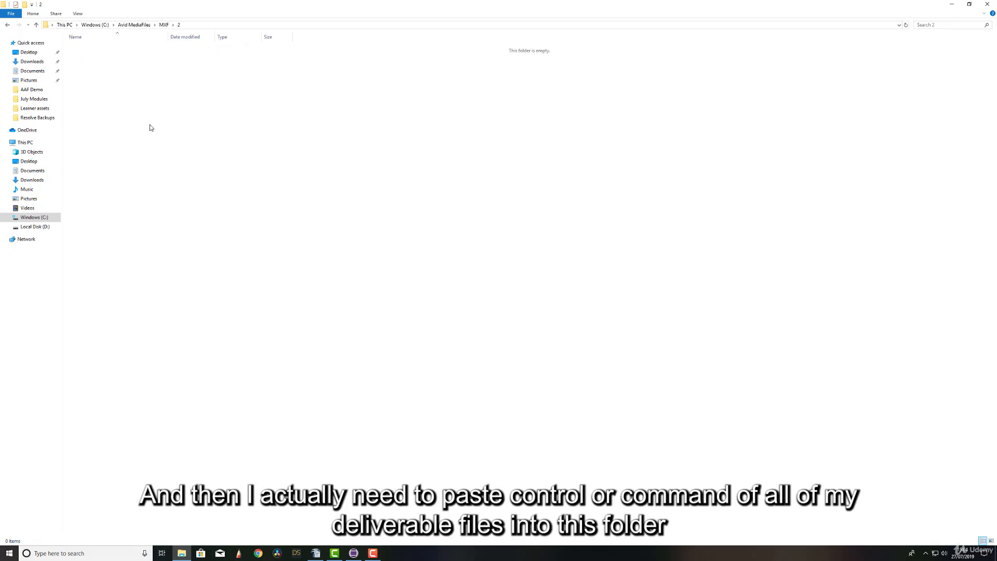
pyautogui.hotkey('ctrl', 'v')
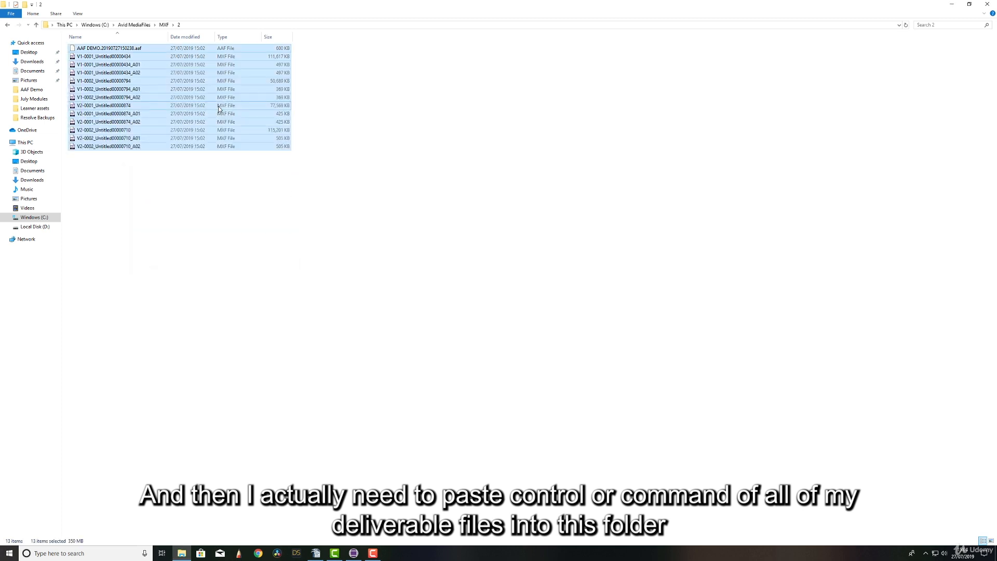
pyautogui.click(245, 226)
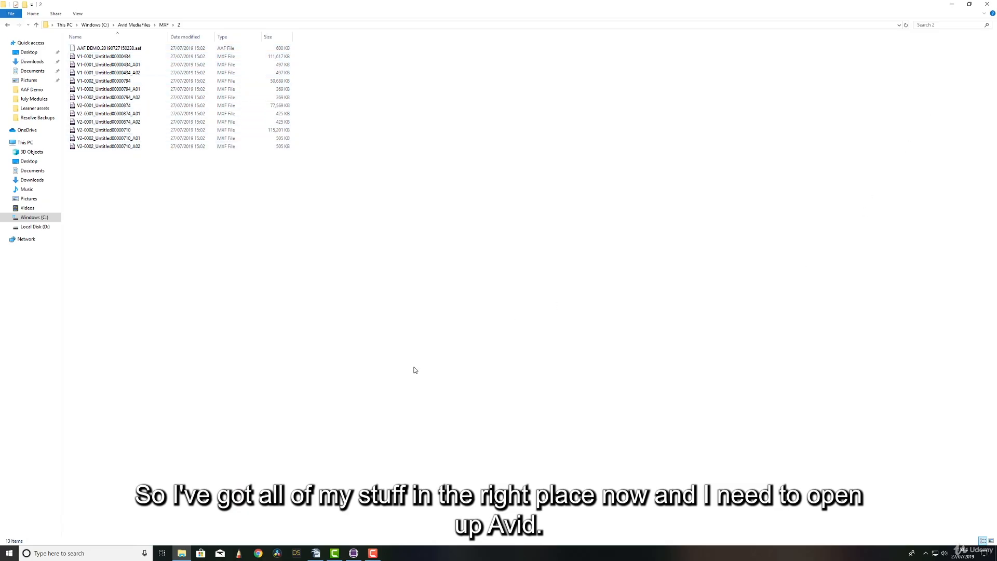
# - Switch to Avid Media Composer and minimize the Composer and Timeline windows
pyautogui.click(354, 553)
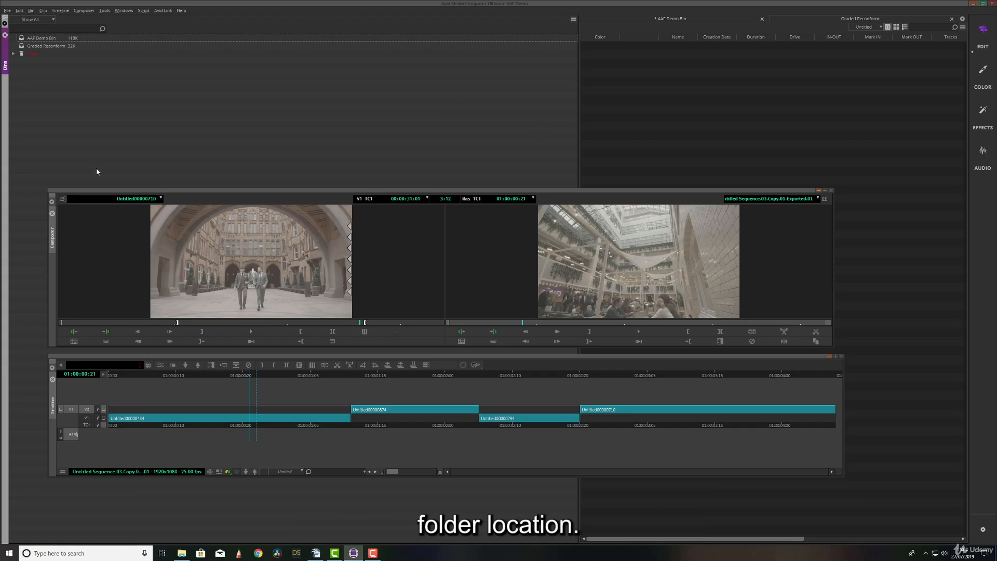
pyautogui.click(819, 190)
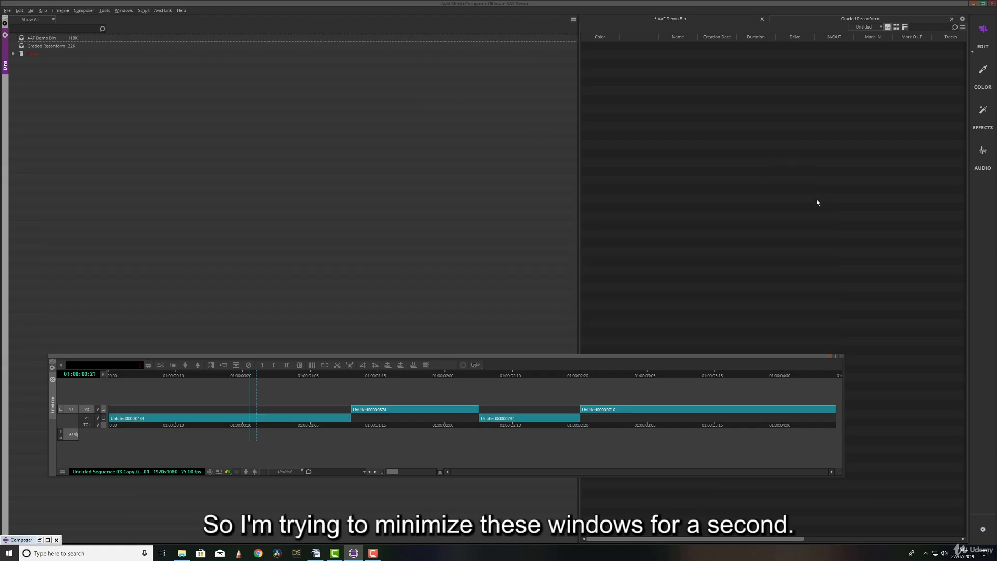
pyautogui.click(828, 356)
# - Import the media database file msmMMOB.mdb from C:\Avid MediaFiles\MXF\2 into the Graded Reconform bin
pyautogui.click(617, 65)
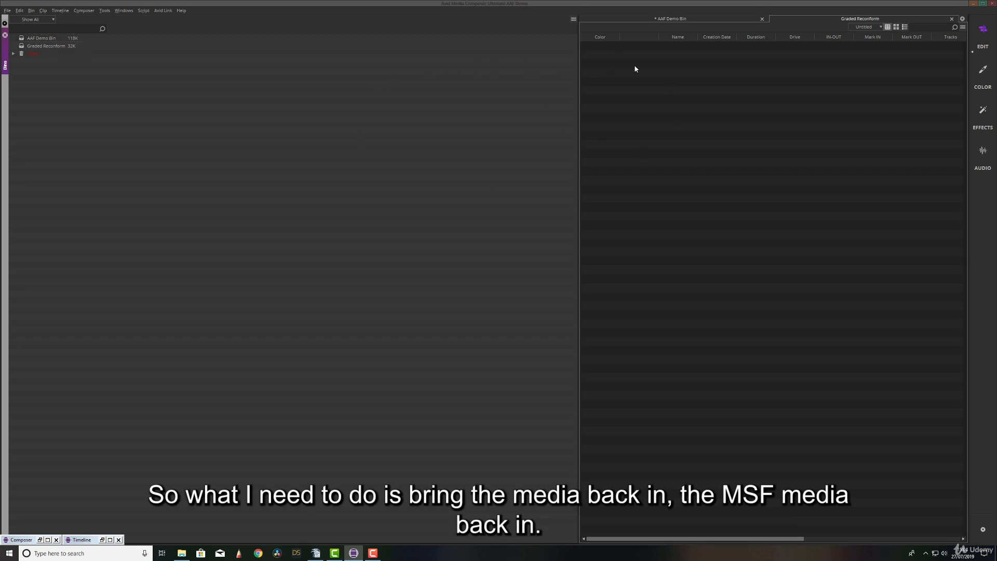
pyautogui.rightClick(629, 66)
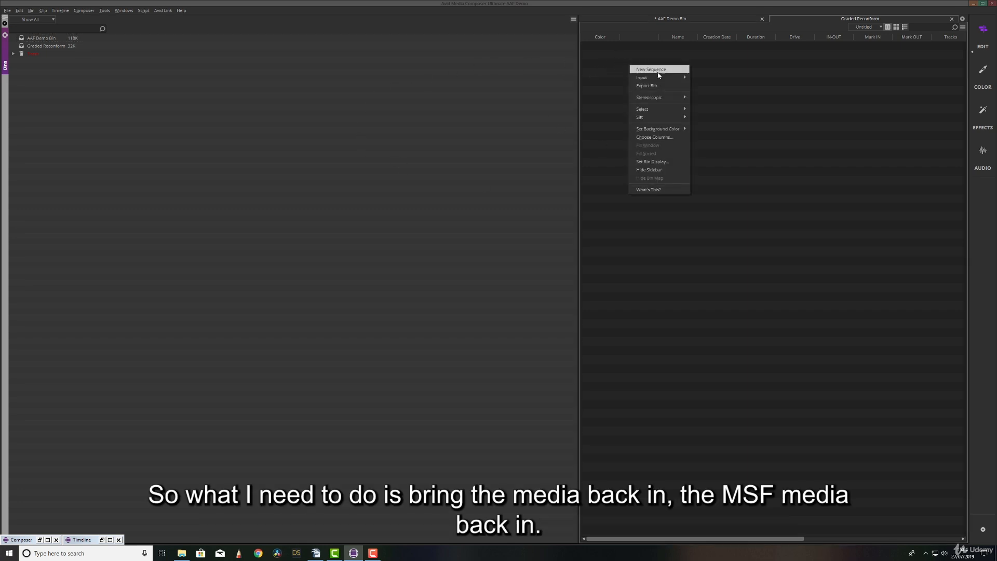
pyautogui.moveTo(658, 77)
pyautogui.click(723, 87)
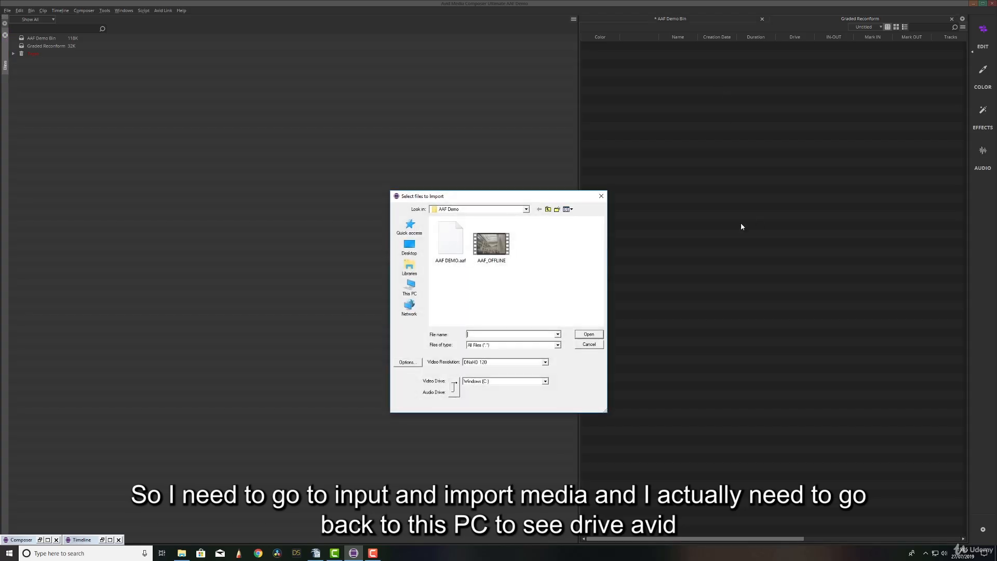
pyautogui.click(410, 288)
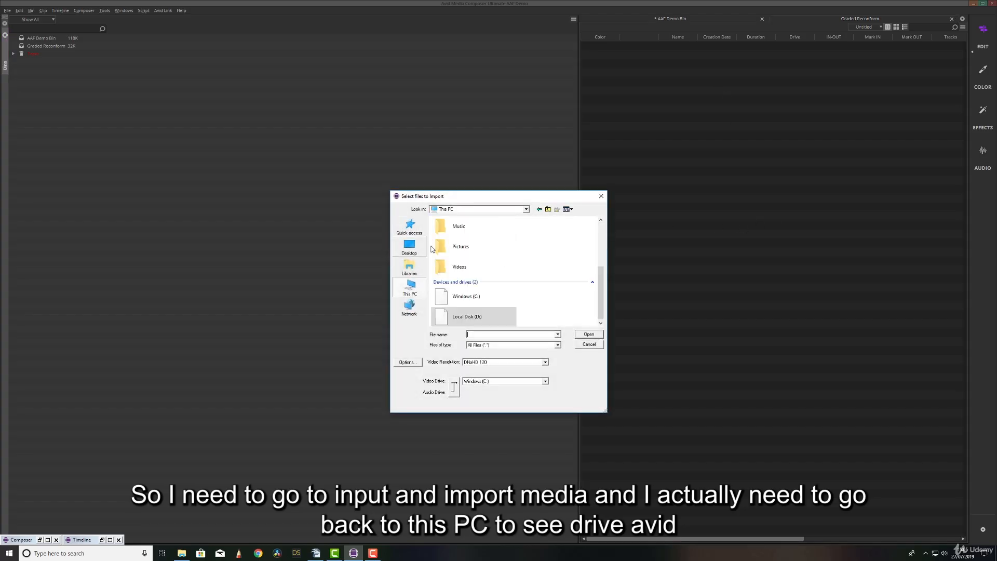
pyautogui.doubleClick(464, 297)
pyautogui.doubleClick(457, 231)
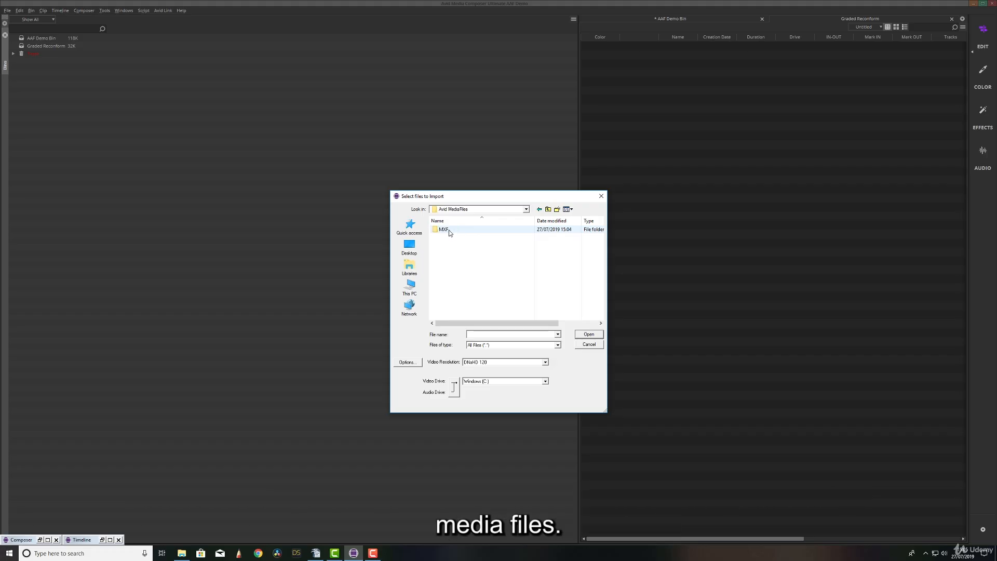
pyautogui.doubleClick(453, 230)
pyautogui.click(451, 238)
pyautogui.doubleClick(450, 238)
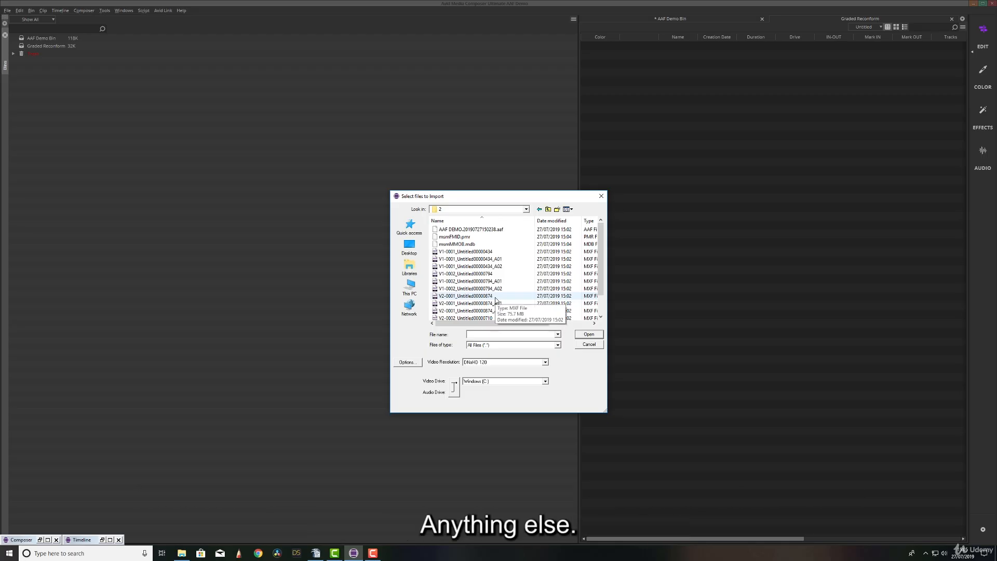
pyautogui.click(469, 246)
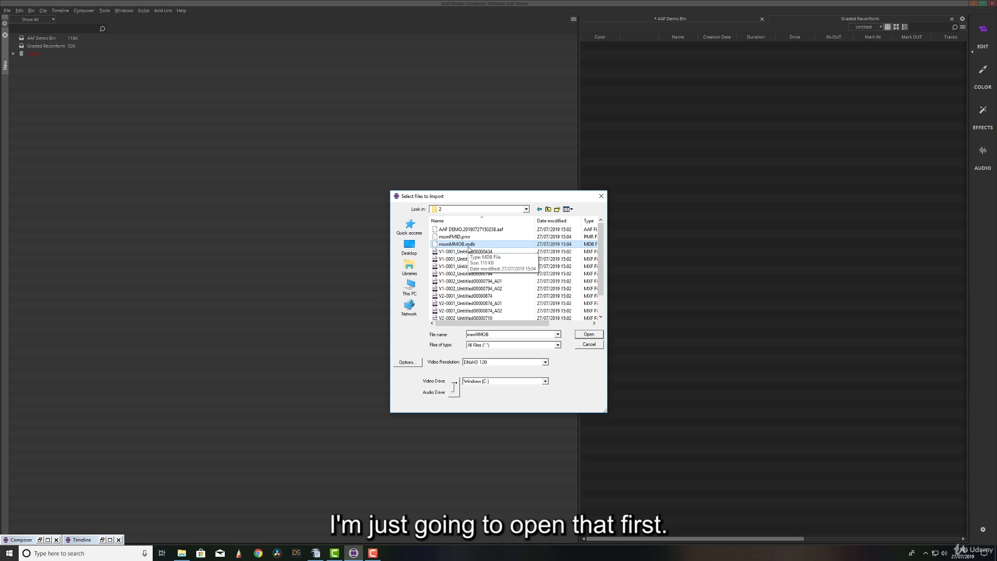
pyautogui.click(586, 333)
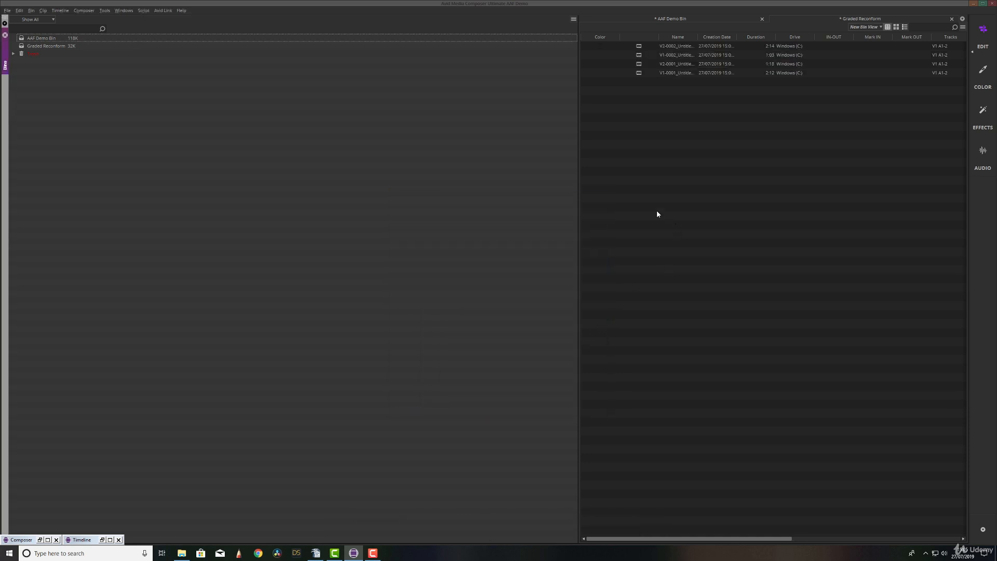
# - Go through the imported graded clips one by one in the Graded Reconform bin
pyautogui.click(647, 49)
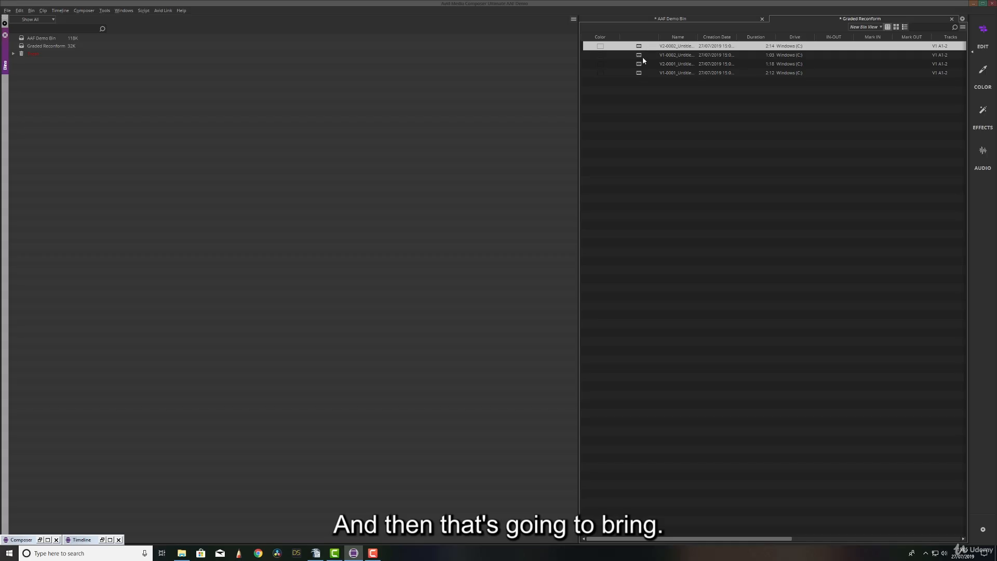
pyautogui.click(643, 57)
pyautogui.click(641, 64)
pyautogui.click(640, 72)
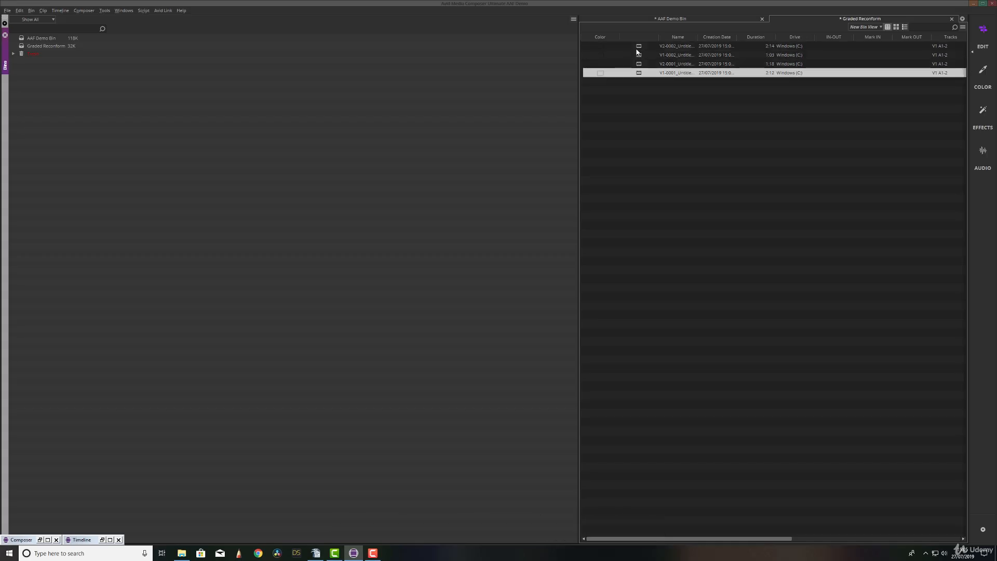
pyautogui.click(641, 47)
pyautogui.click(643, 55)
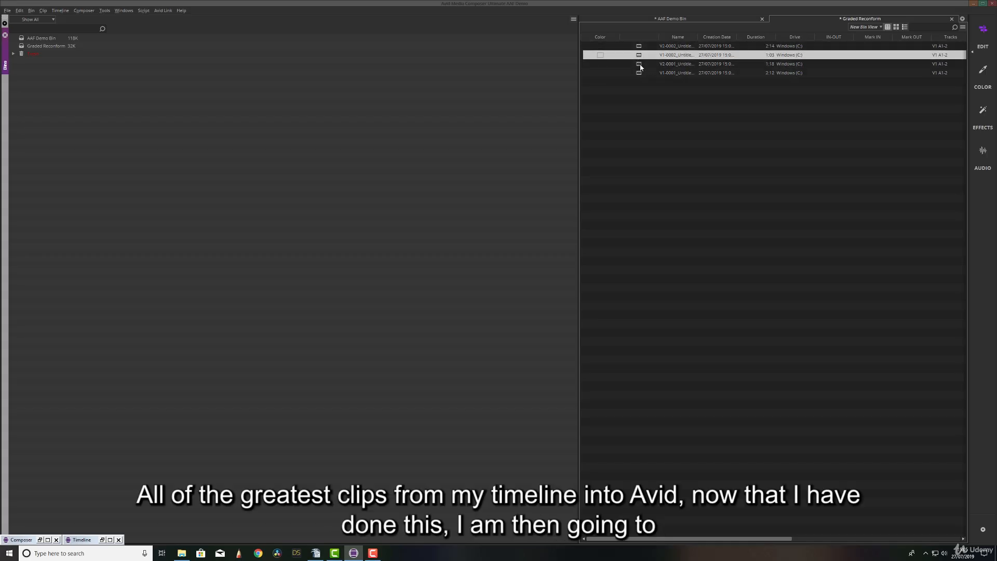
pyautogui.click(643, 64)
pyautogui.click(644, 74)
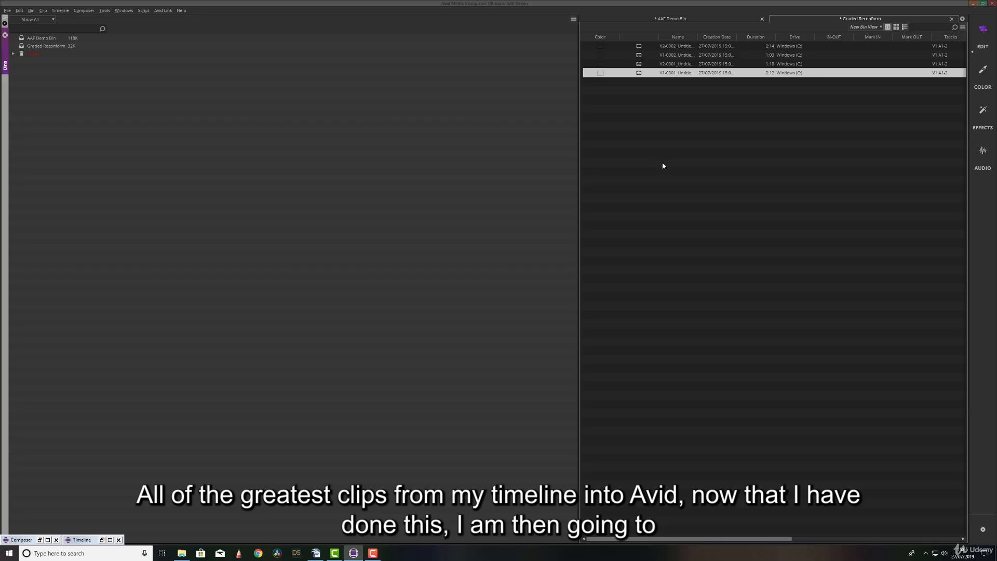
# - Import the AAF file AAF DEMO.20190727150238.aaf from folder 2 into the Graded Reconform bin
pyautogui.click(633, 112)
pyautogui.rightClick(628, 92)
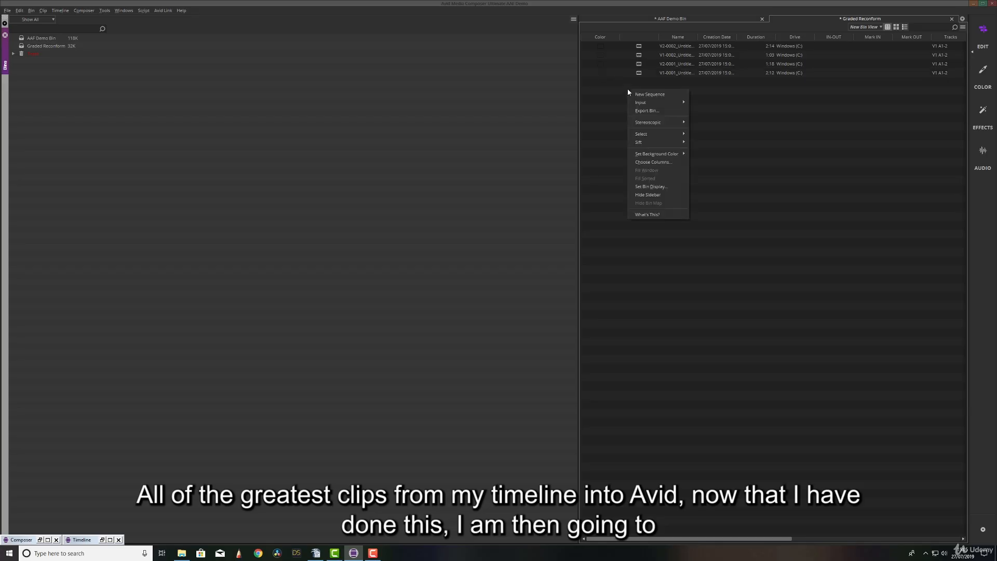
pyautogui.moveTo(649, 103)
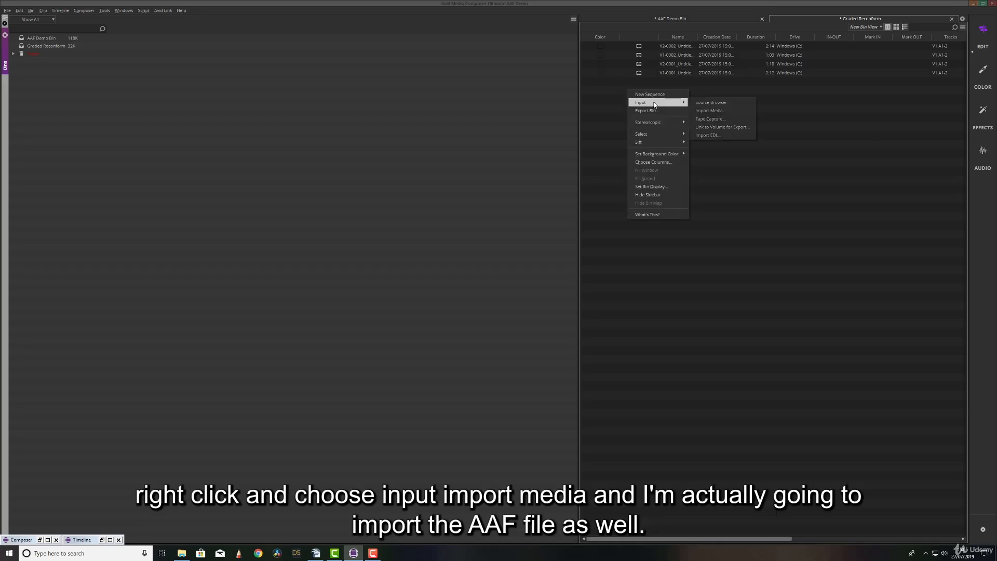
pyautogui.click(714, 110)
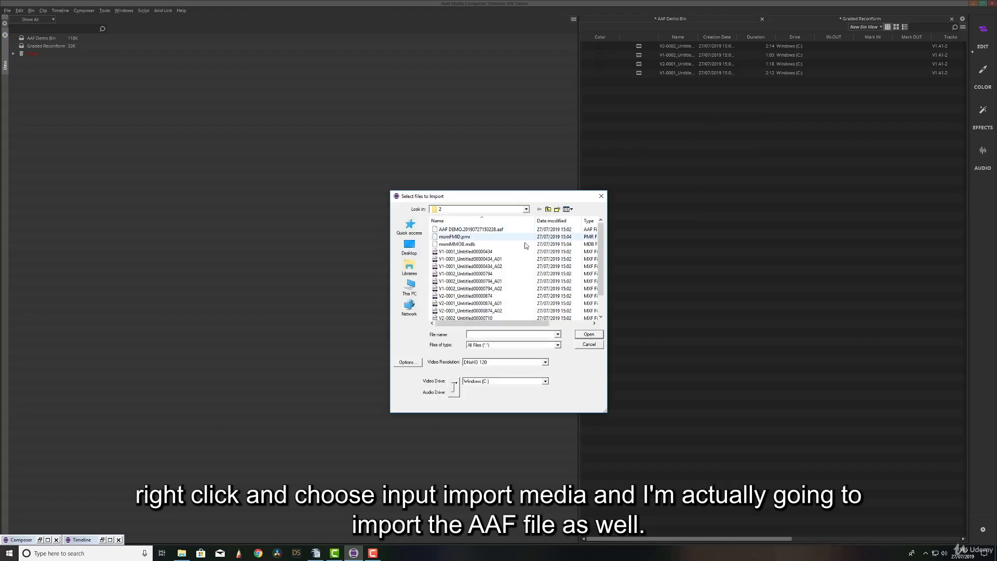
pyautogui.click(495, 230)
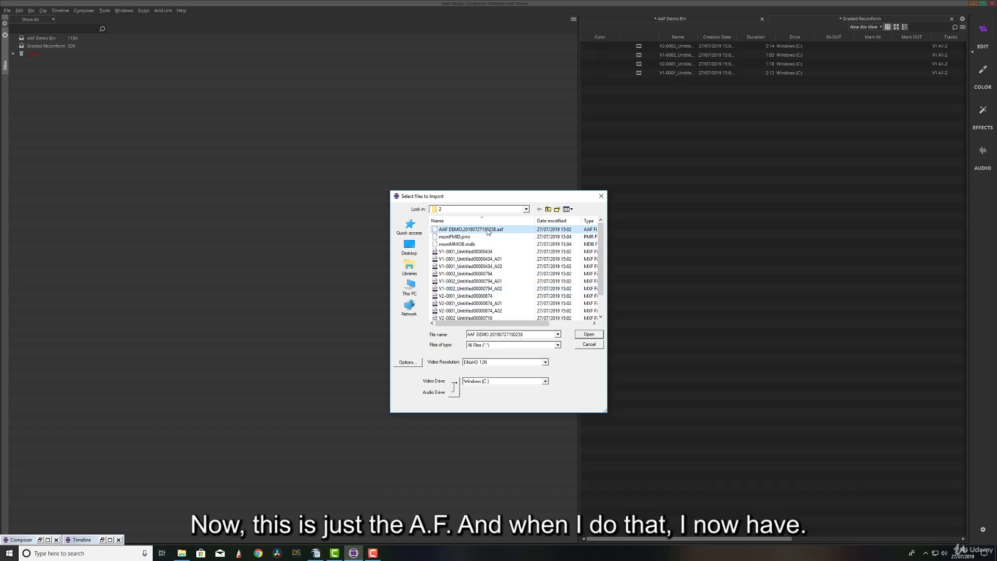
pyautogui.click(590, 335)
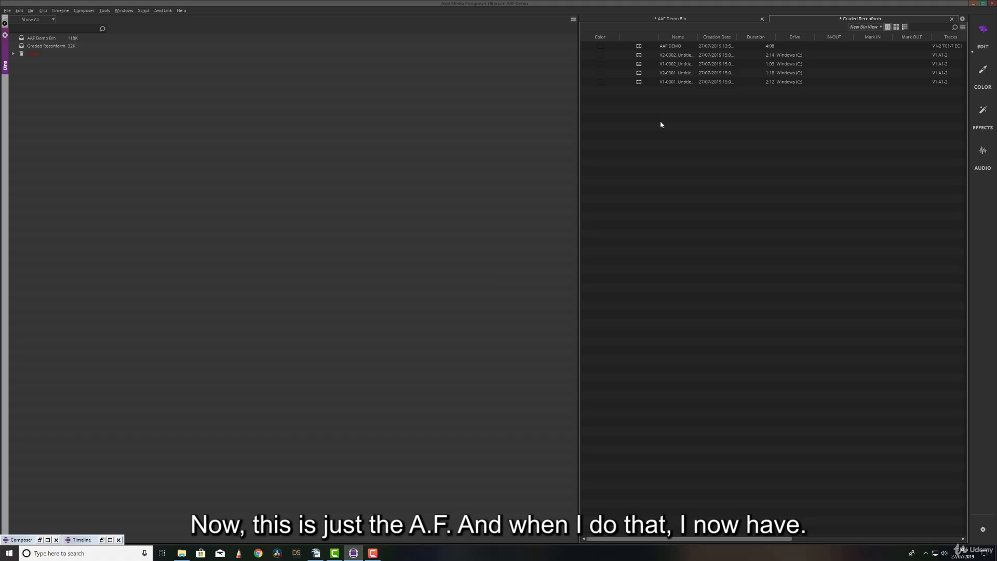
# - Load the imported AAF DEMO sequence from the Graded Reconform bin and restore the minimized Timeline window
pyautogui.doubleClick(640, 46)
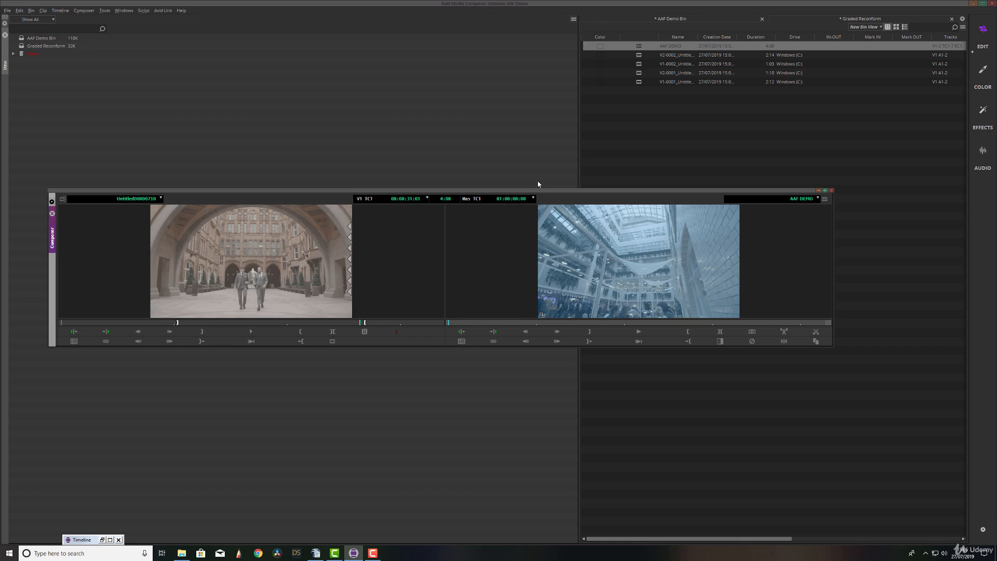
pyautogui.click(69, 540)
pyautogui.click(72, 541)
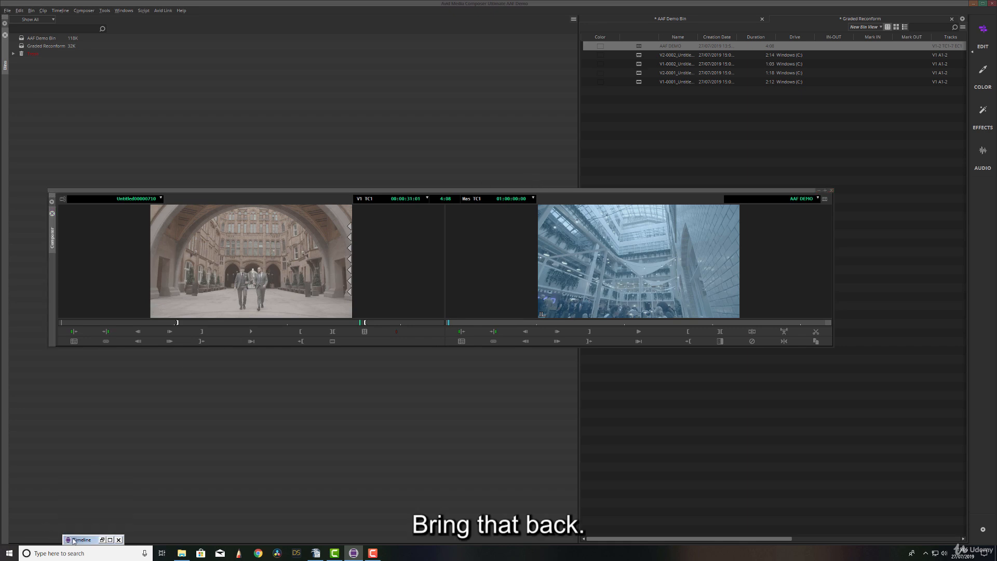
pyautogui.click(70, 542)
pyautogui.click(84, 483)
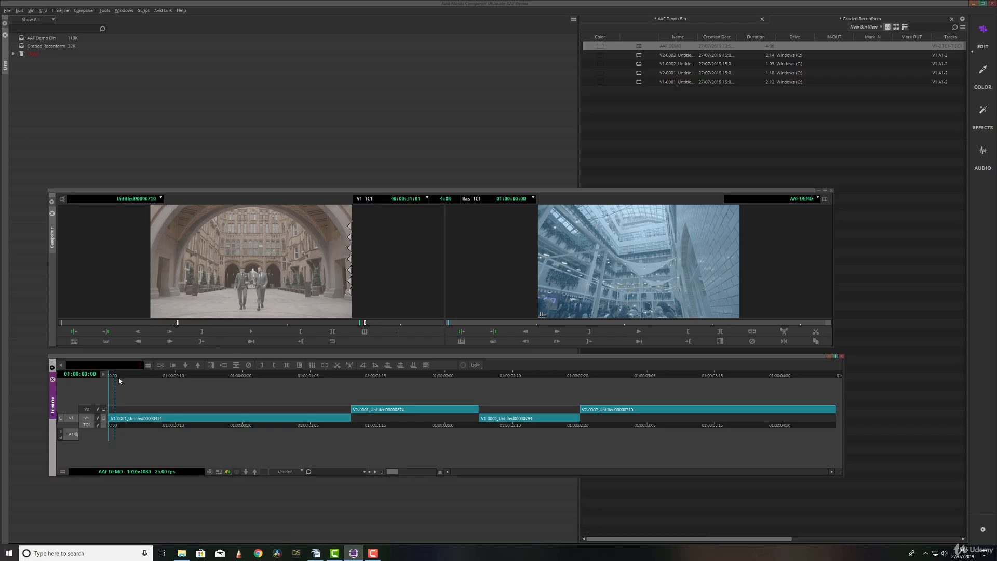
# - Play and scrub through the reconformed AAF DEMO sequence, then return the playhead to its start
pyautogui.press('space')
pyautogui.moveTo(359, 396); pyautogui.dragTo(109, 385)
pyautogui.click(105, 409)
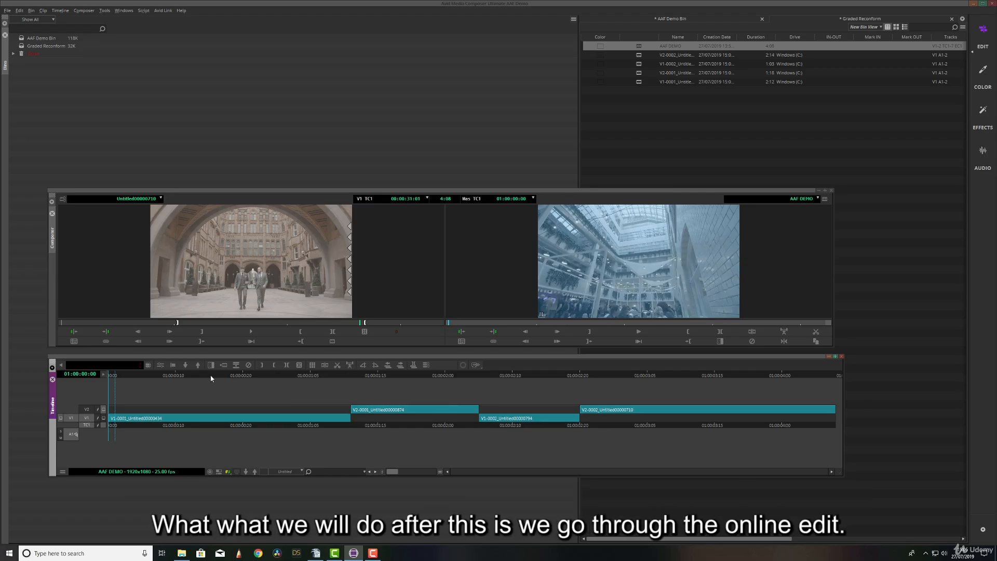